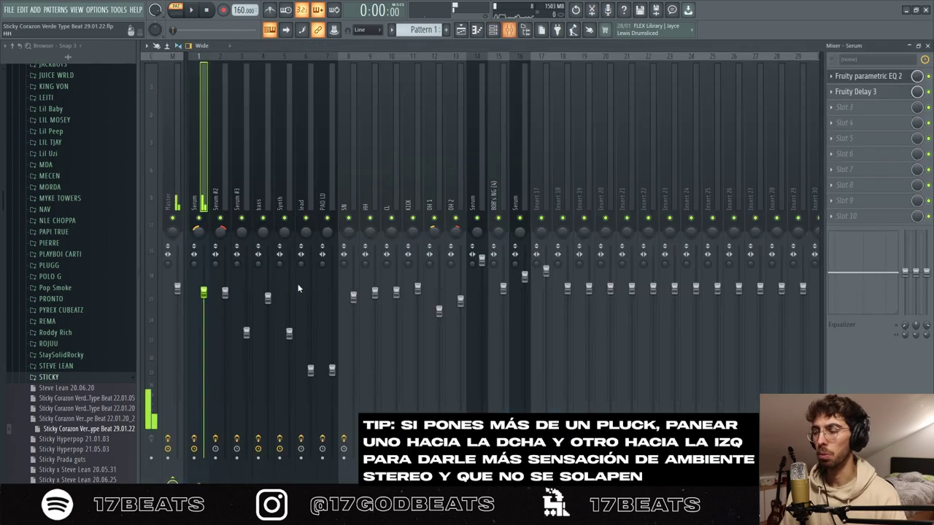
Leave the mixer and open the PL 1 channel's notes in the piano roll.
left_click(508, 29)
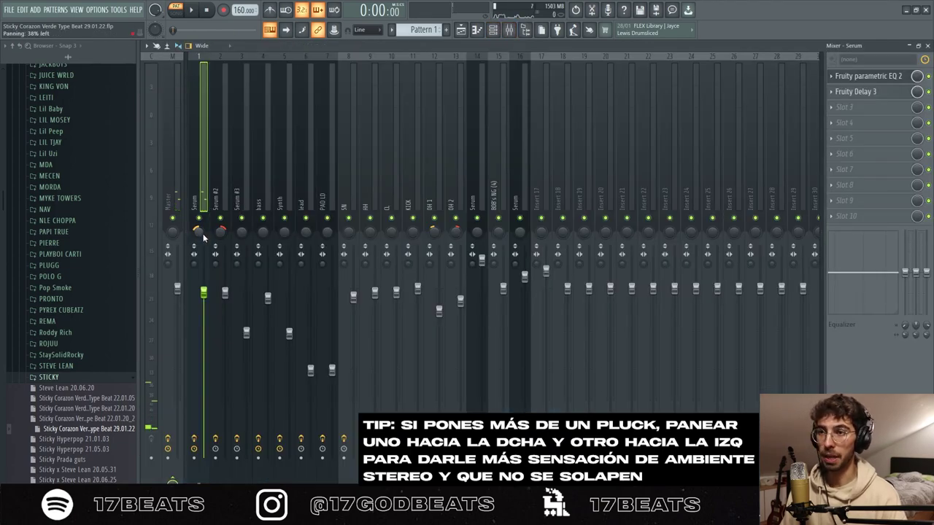
left_click(460, 29)
left_click(494, 29)
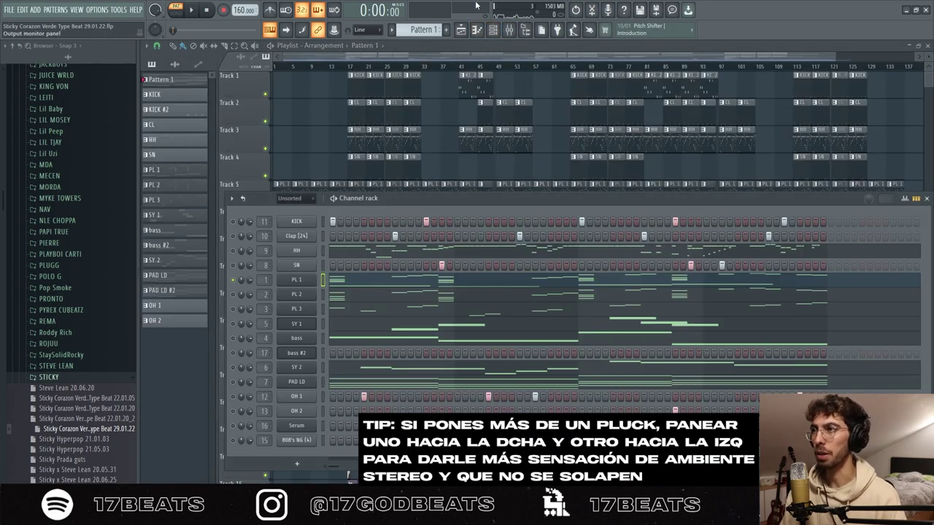
left_click(472, 285)
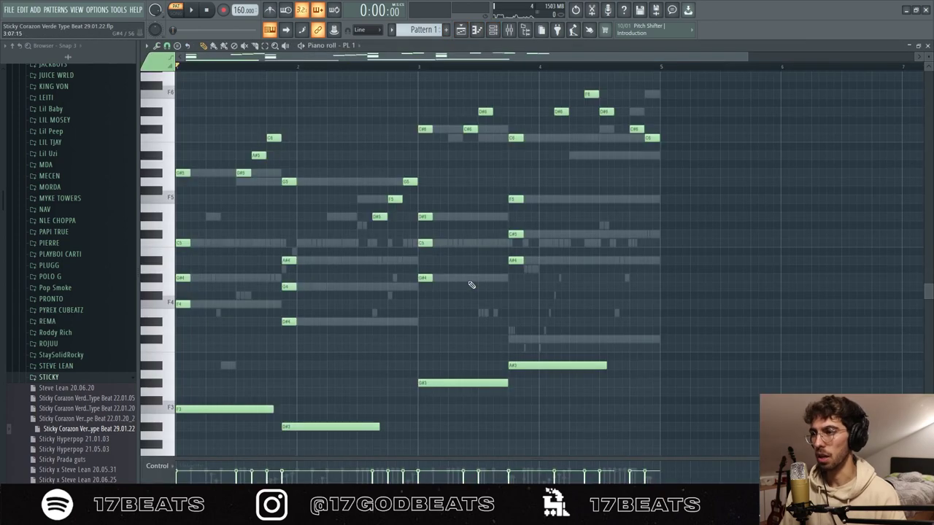
scroll(251, 273, "down", 1)
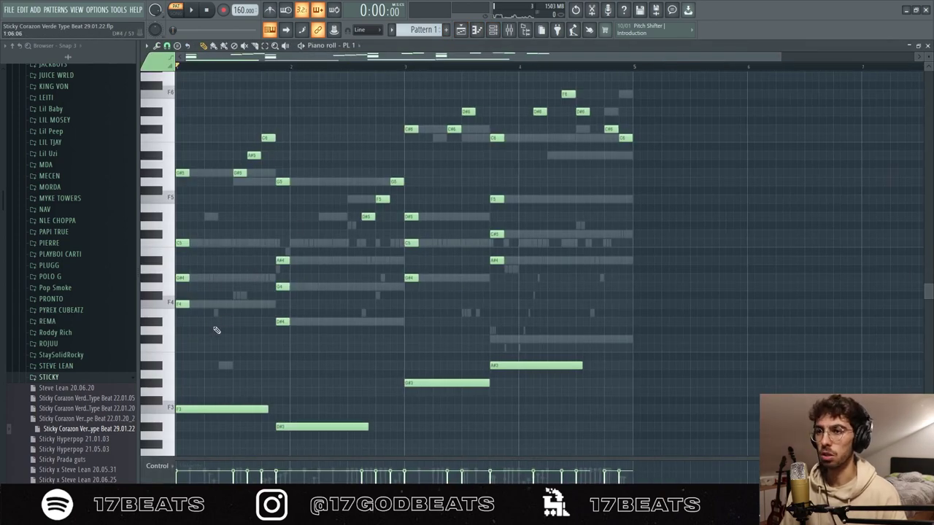
Examine the piano roll's scale highlighting options for root note and scale type.
left_click(147, 45)
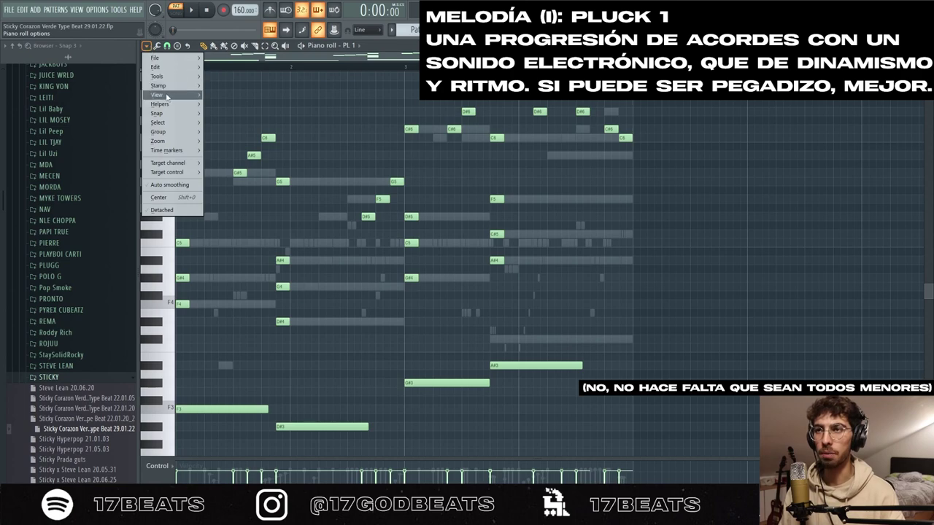
mouse_move(161, 103)
mouse_move(234, 113)
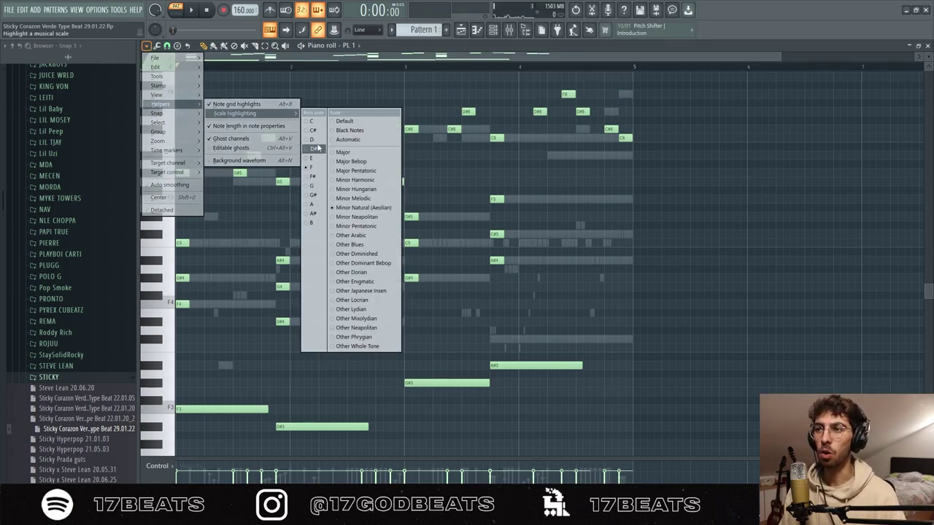
left_click(341, 200)
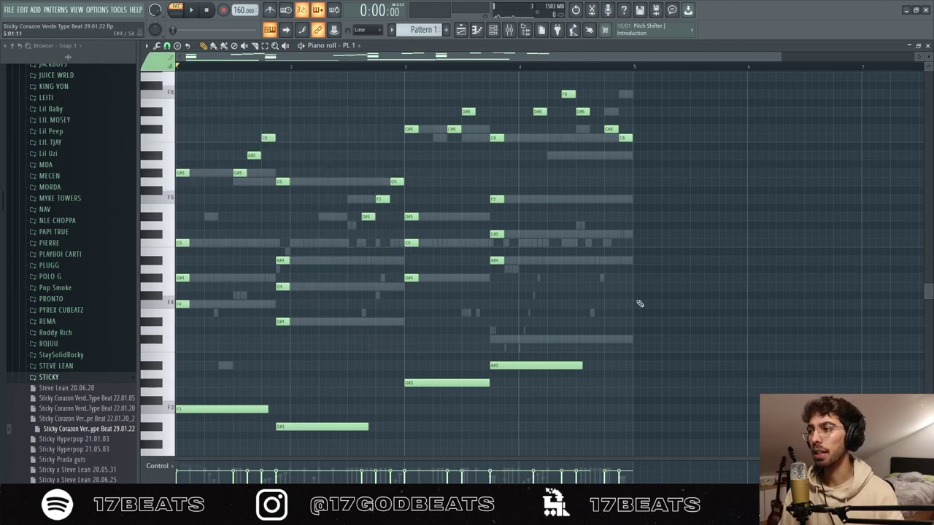
Place a chord of F4, G#4 and C5 at the start of bar 5 and set the playhead there.
left_click(643, 269)
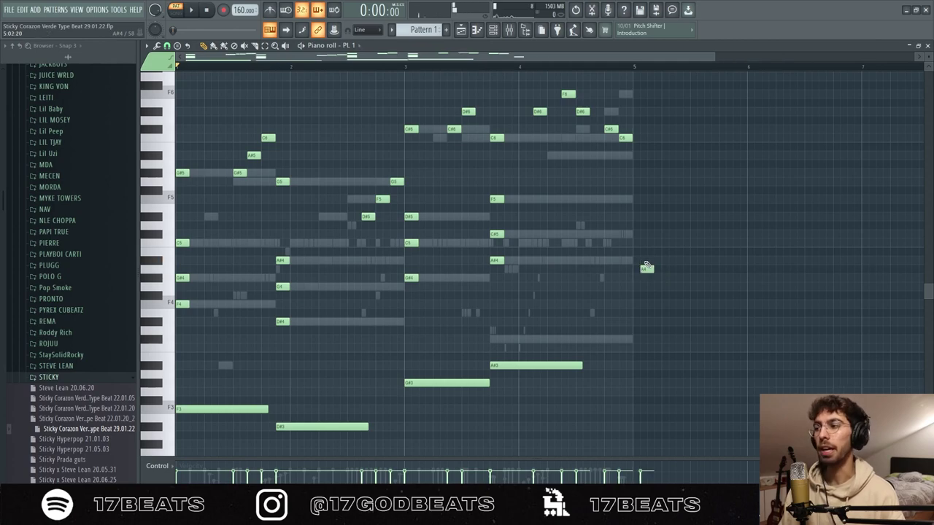
right_click(645, 267)
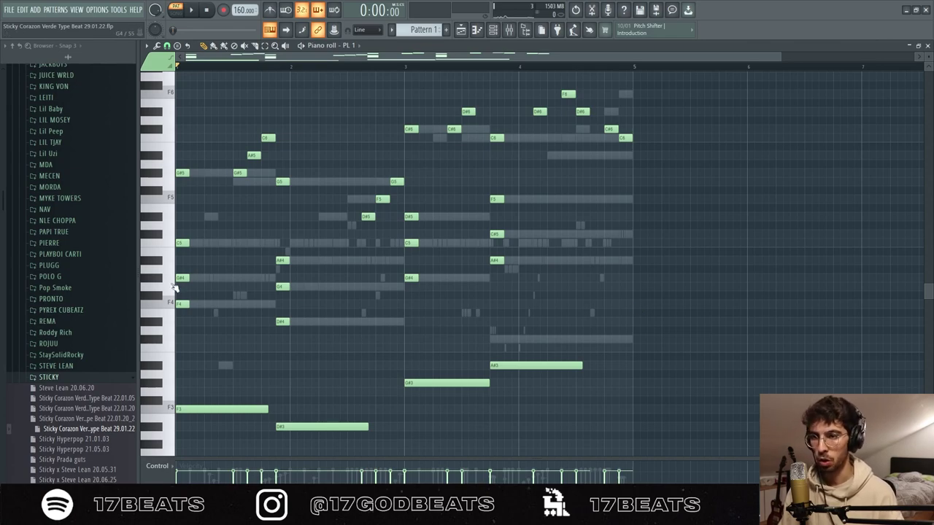
left_click(638, 304)
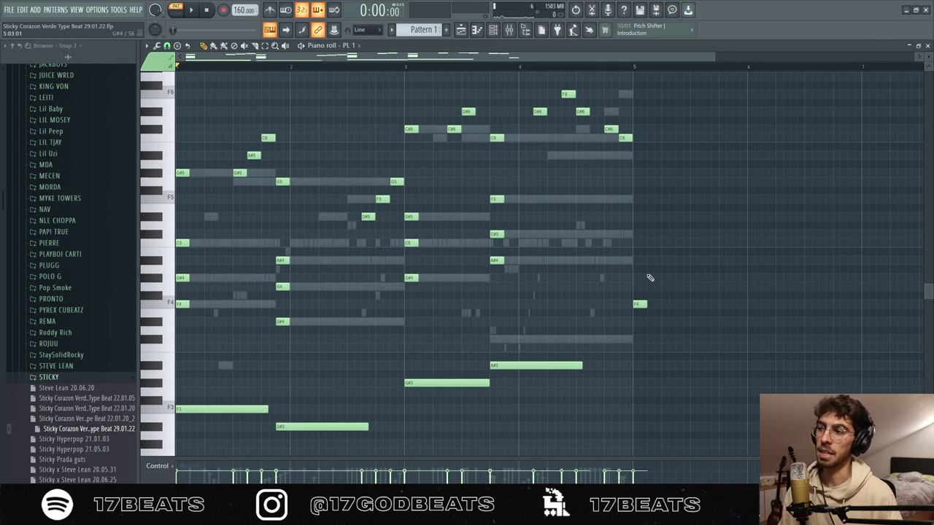
left_click(646, 278)
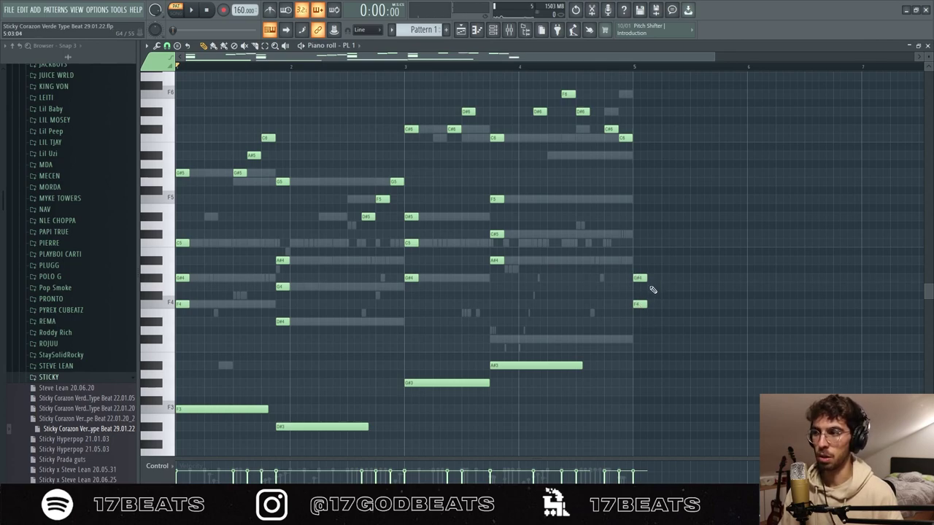
left_click(636, 243)
left_click(634, 66)
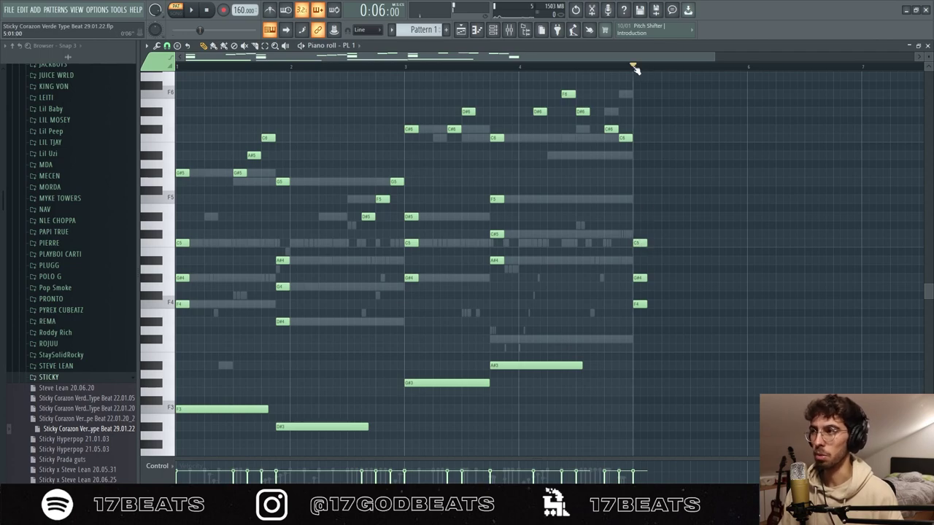
Place a second chord of D#4, G4 and A#4 at the start of bar 6.
scroll(298, 314, "down", 2)
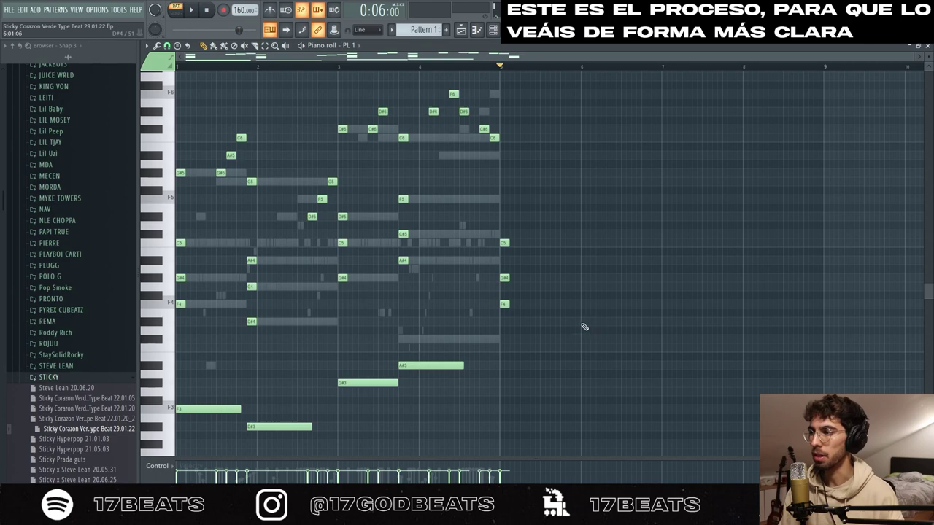
left_click(582, 322)
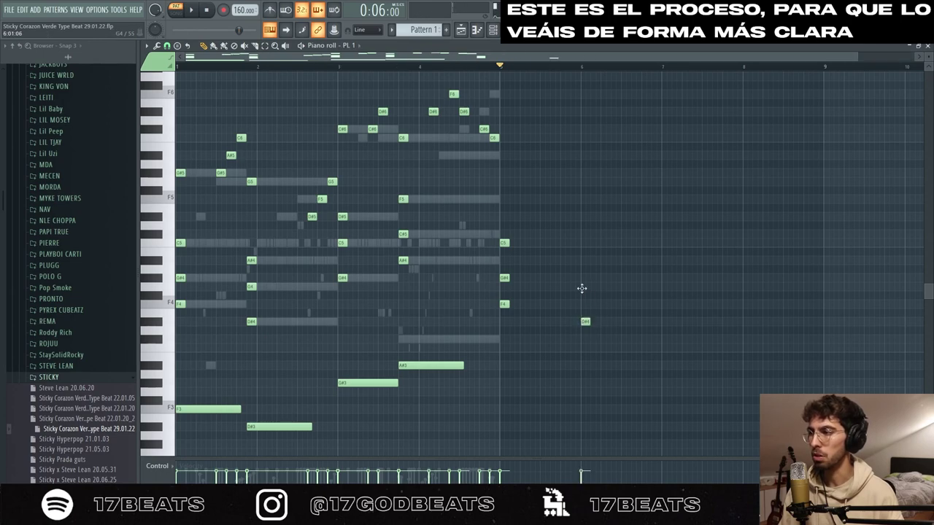
left_click(582, 287)
left_click(584, 260)
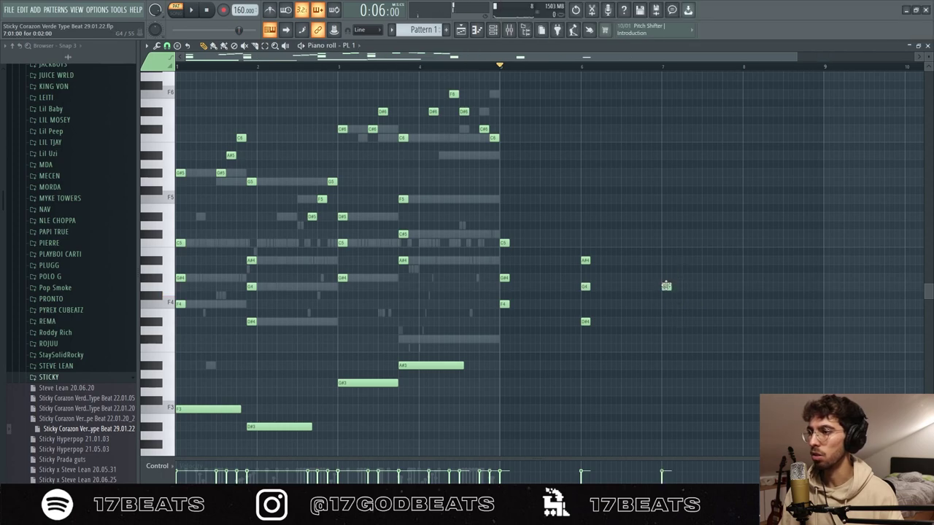
Place a third chord of G#4, C5 and D#5 at the start of bar 7.
left_click_drag(663, 286, 666, 277)
left_click(666, 243)
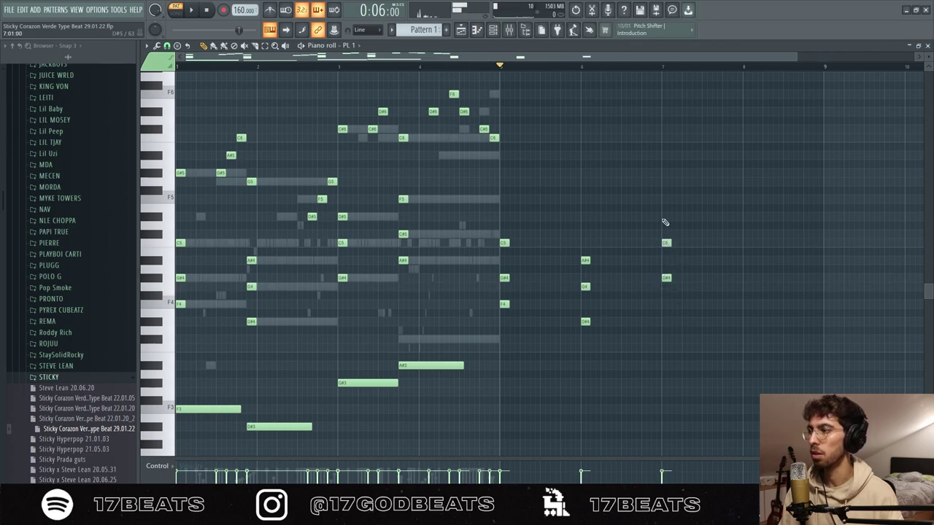
left_click(666, 217)
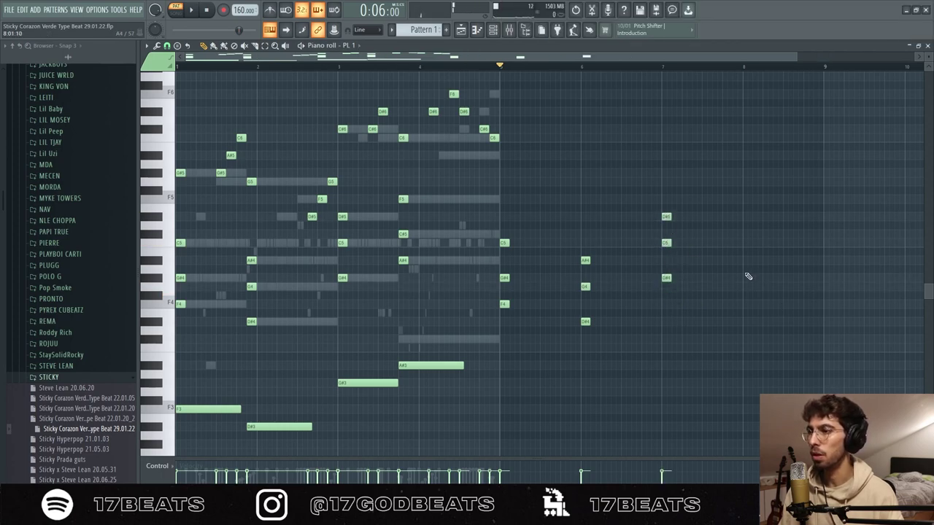
Place a fourth chord of A#4, C#5 and F5 at the start of bar 8 and play the progression from bar 5.
left_click(745, 260)
left_click(746, 234)
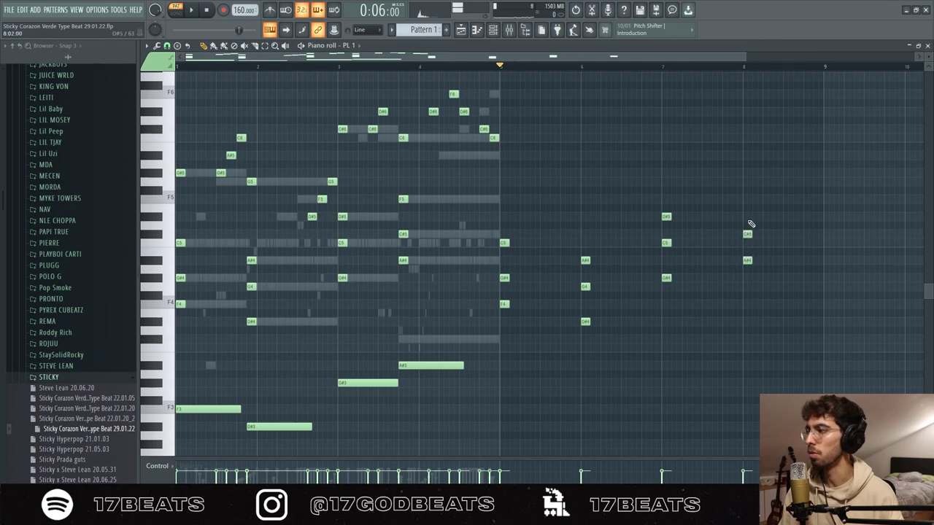
left_click(744, 199)
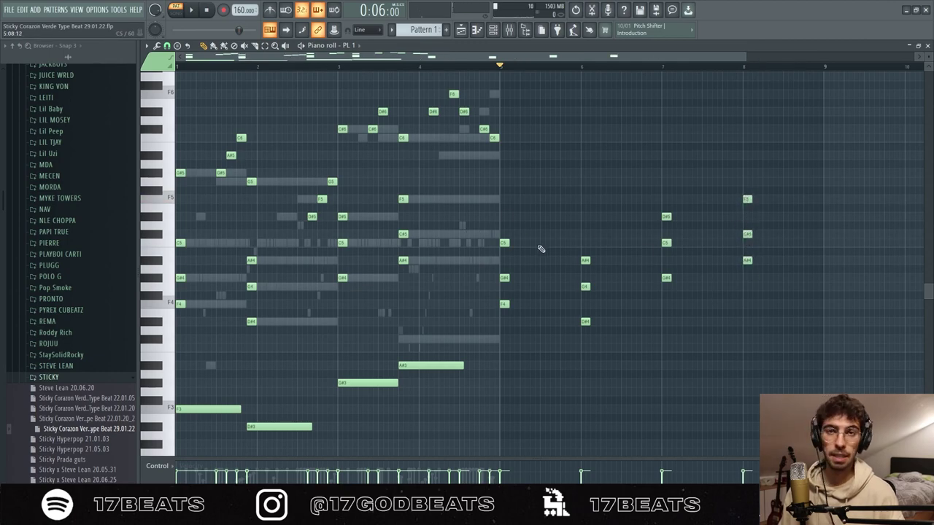
key("space")
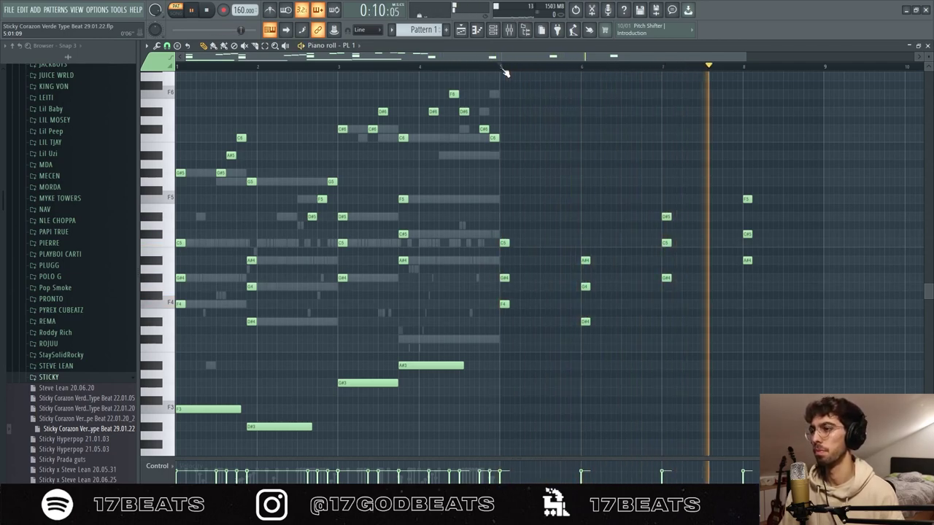
key("space")
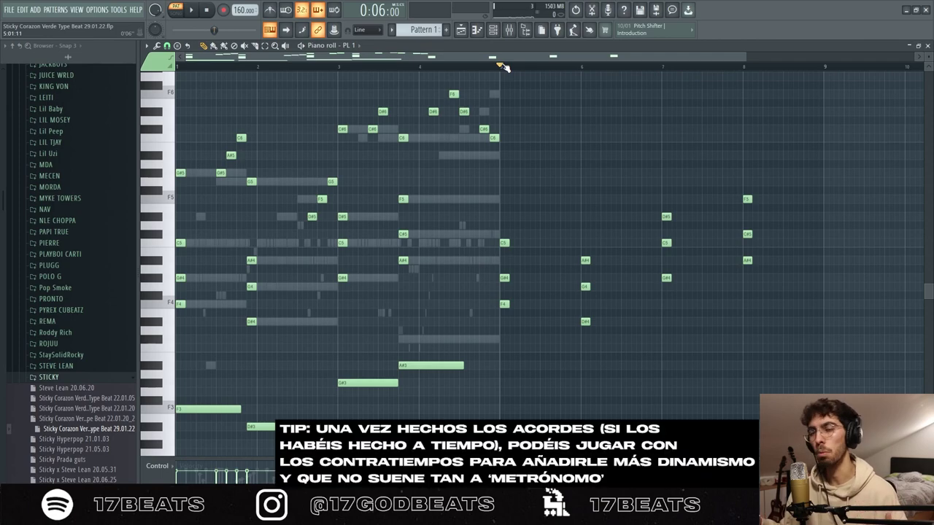
Shift the bar 6 chord two steps earlier and the bar 8 chord four steps earlier, and play back the off-beat rhythm.
left_click_drag(571, 232, 630, 323)
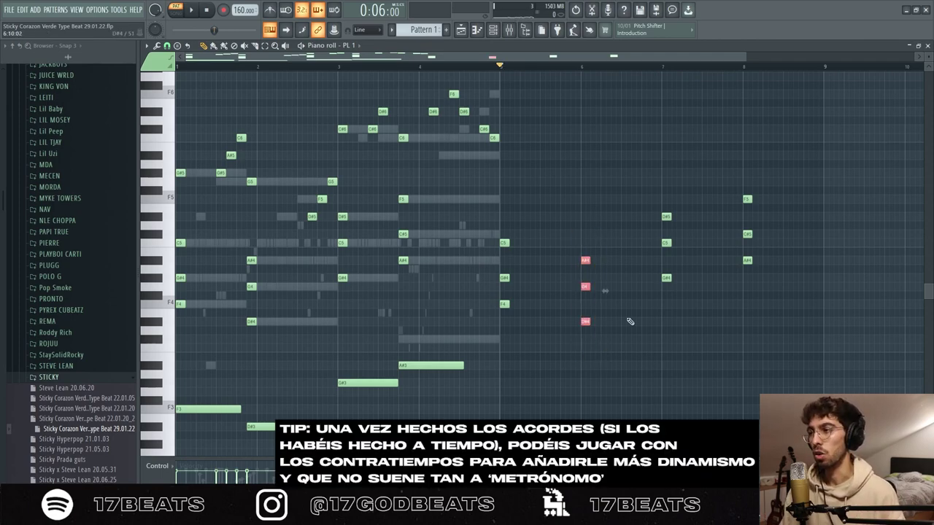
left_click_drag(729, 158, 756, 266)
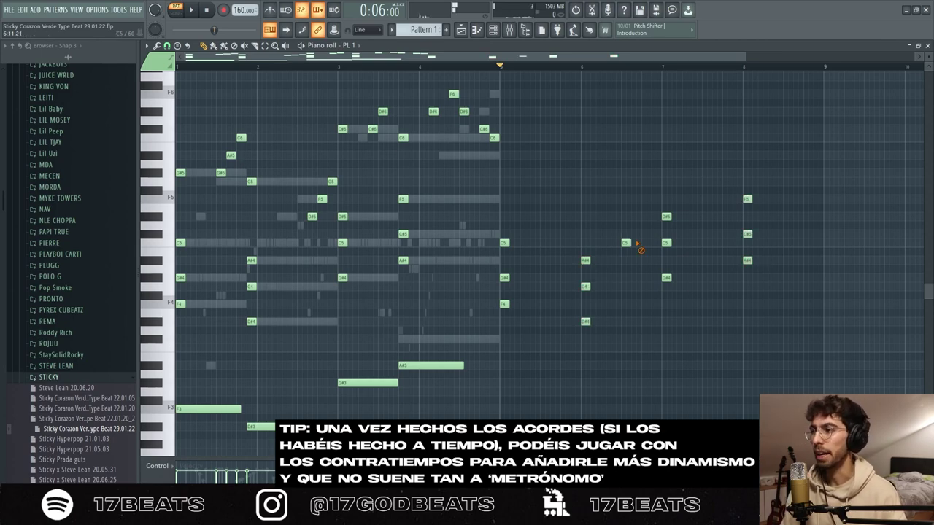
left_click_drag(573, 248, 636, 388)
left_click_drag(587, 320, 577, 321)
left_click_drag(776, 277, 727, 200)
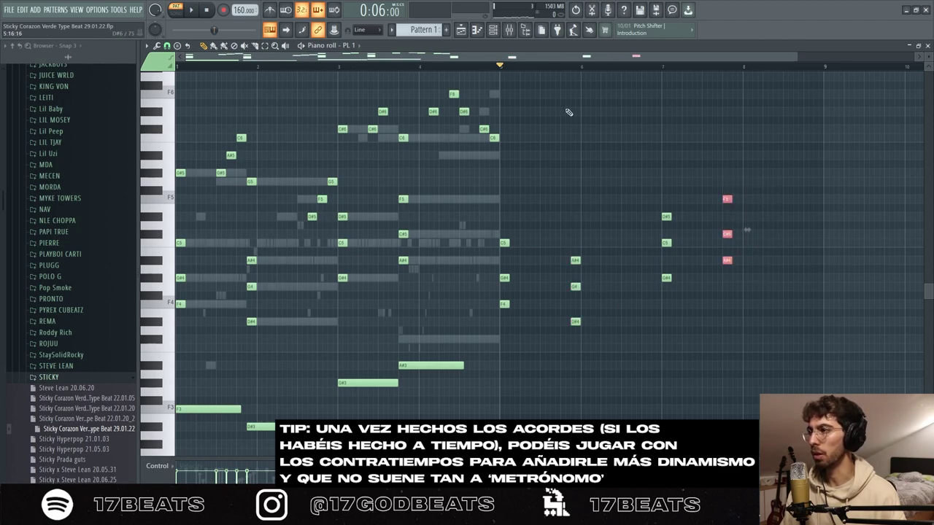
key("space")
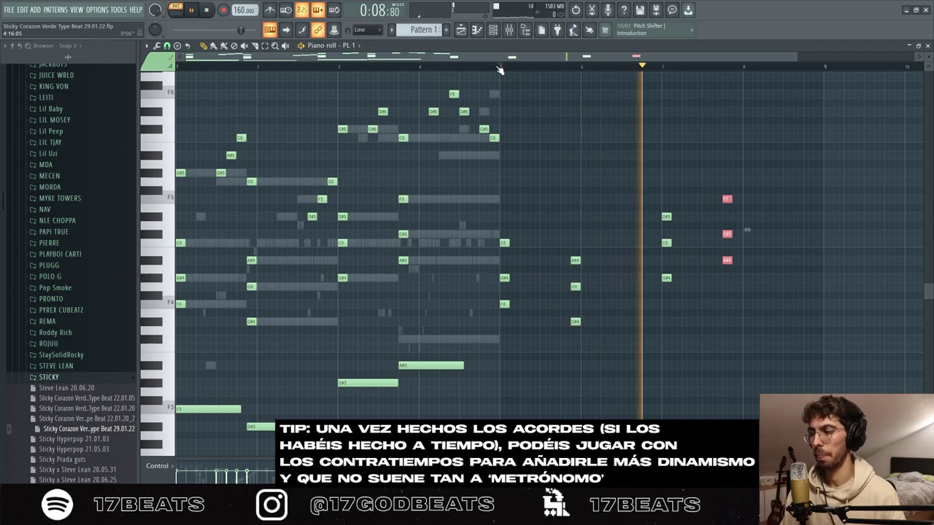
key("space")
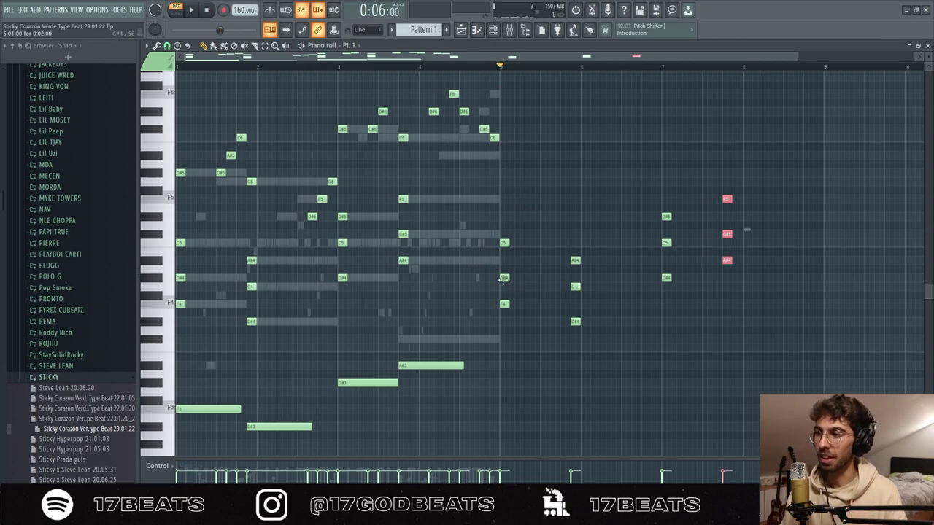
Pick out the middle note of each of the new chords: G4, C5, C#5 and G#4.
left_click(572, 286)
left_click(575, 287, "ctrl")
left_click(666, 243, "ctrl")
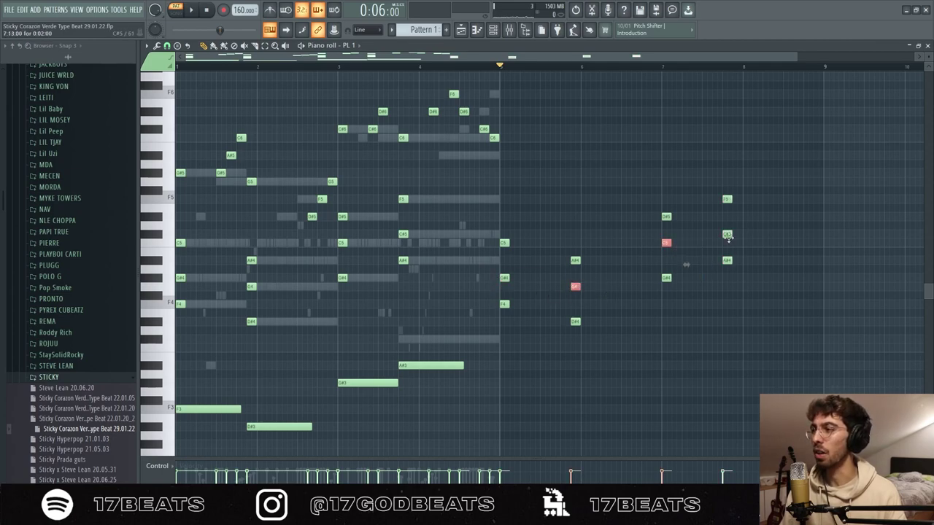
left_click(727, 234, "ctrl")
left_click(505, 278)
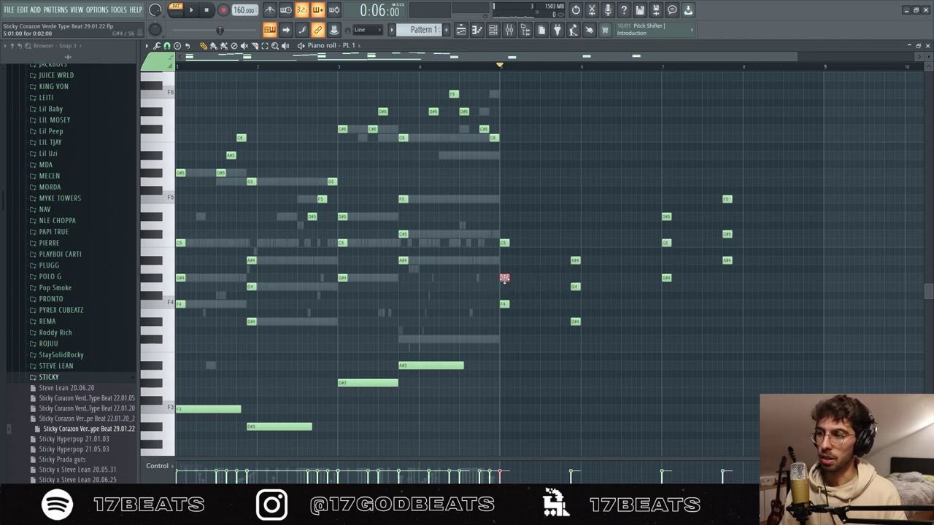
Add a G#5 top note above the bar 5 chord and a G5 above the second chord, and audition them.
left_click(500, 177)
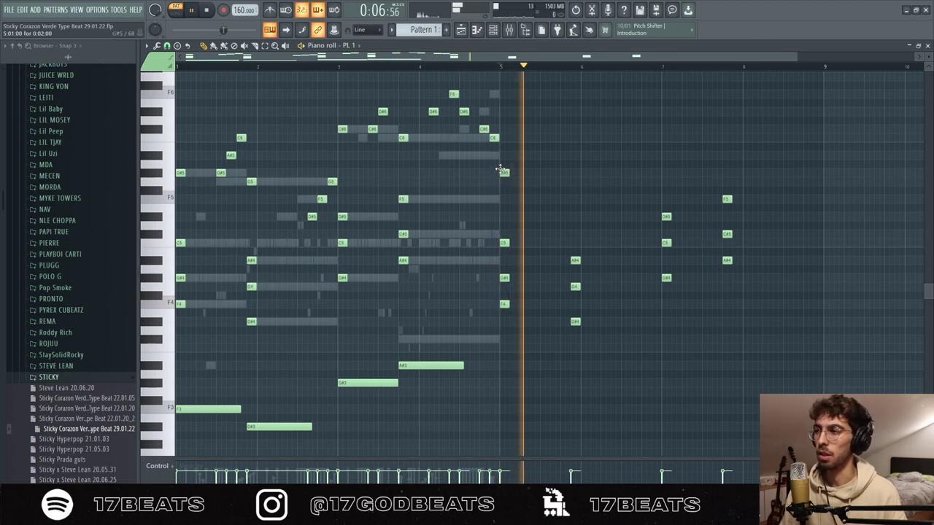
left_click(574, 182)
key("space")
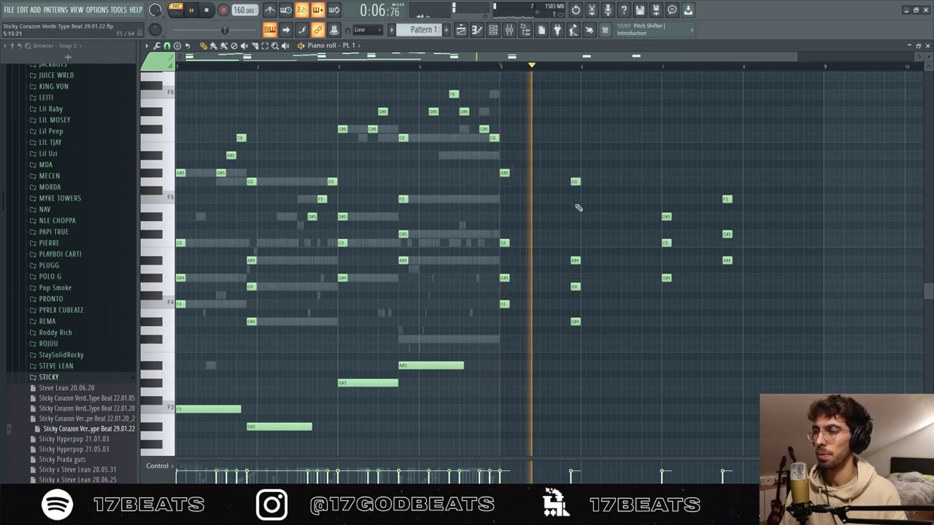
key("space")
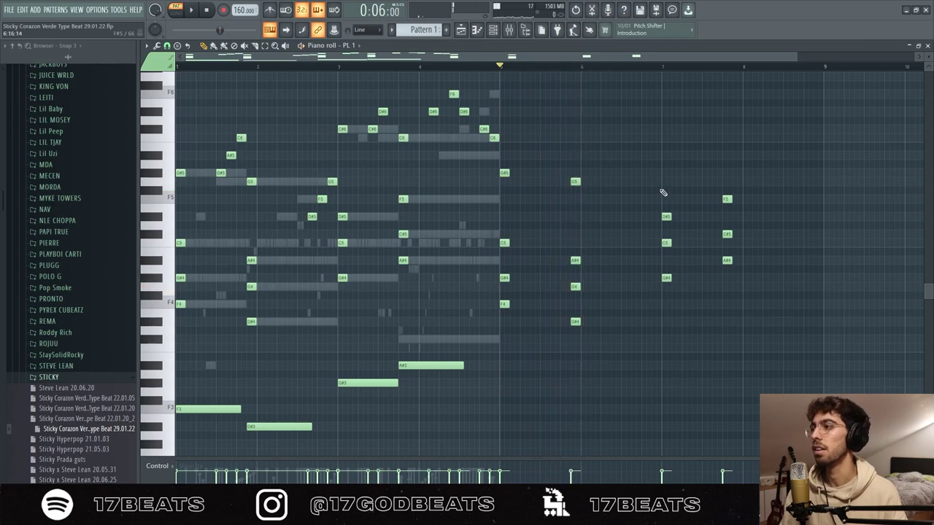
Add a C6 top note above the bar 7 chord and a C#6 above the last chord, and play the progression.
left_click(665, 138)
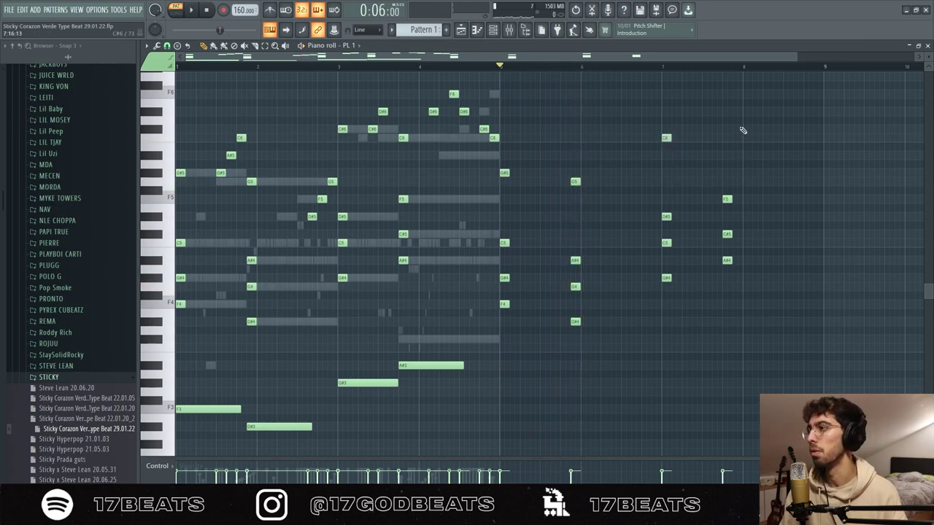
left_click(730, 129)
key("space")
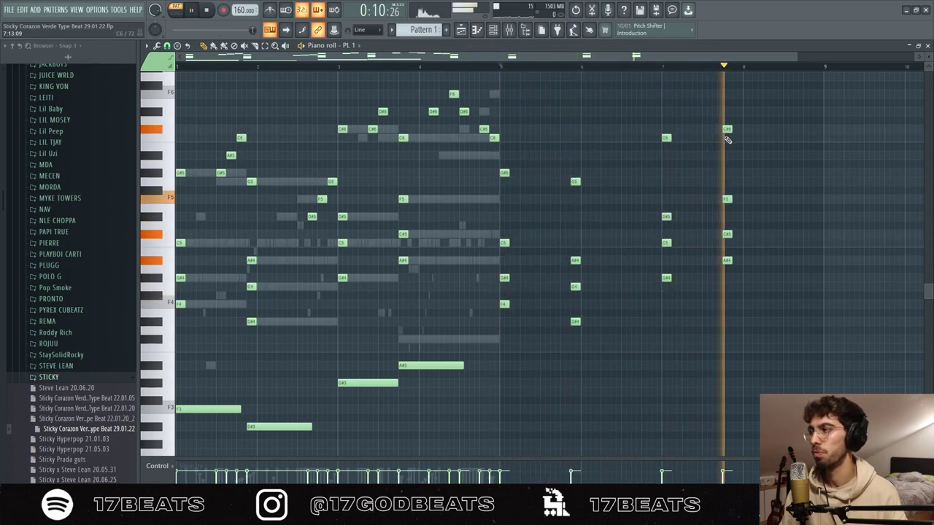
key("space")
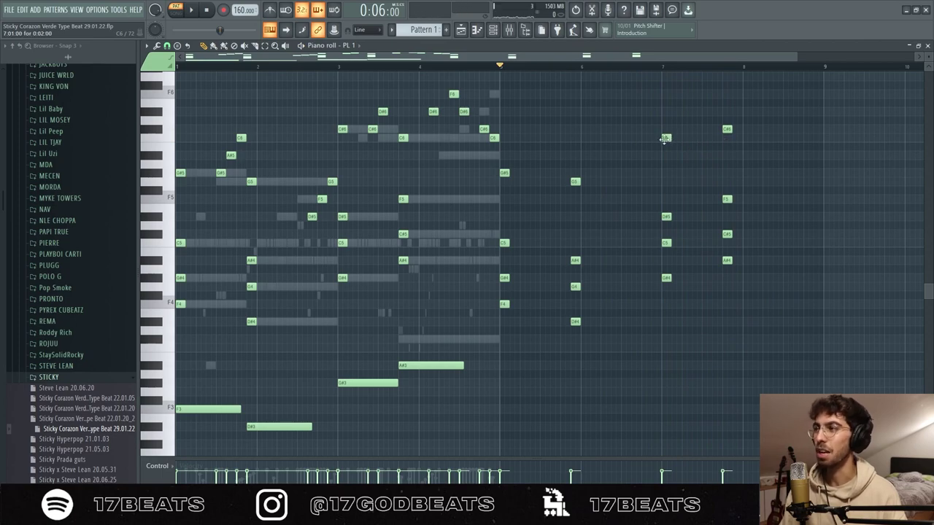
Change the bar 7 top note to C#6 and the last chord's top note to C6, and play back around bar 7.
left_click_drag(664, 139, 665, 130)
left_click_drag(727, 129, 726, 138)
key("space")
left_click(664, 67)
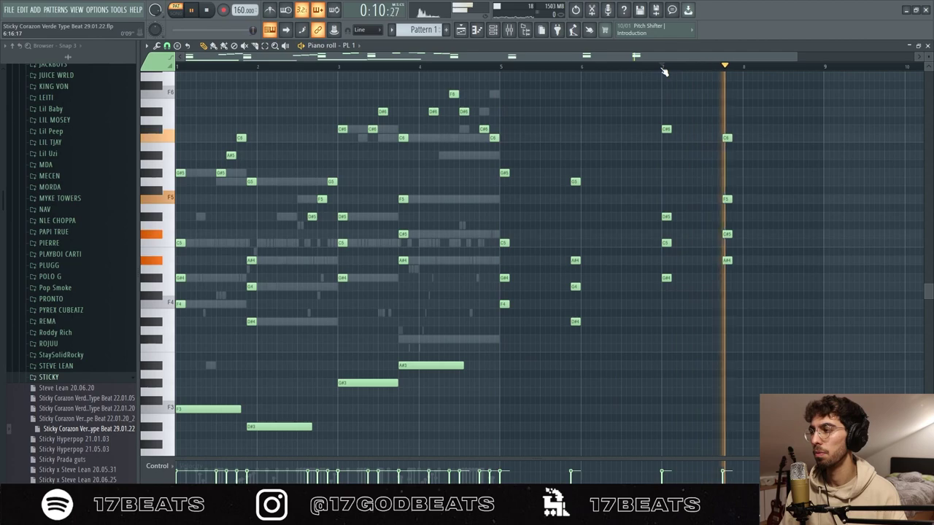
Copy the transition notes G#5, A#5 and C6 from bar 1 after the bar 5 chord, and add a D#5 before the bar 7 chord.
key("space")
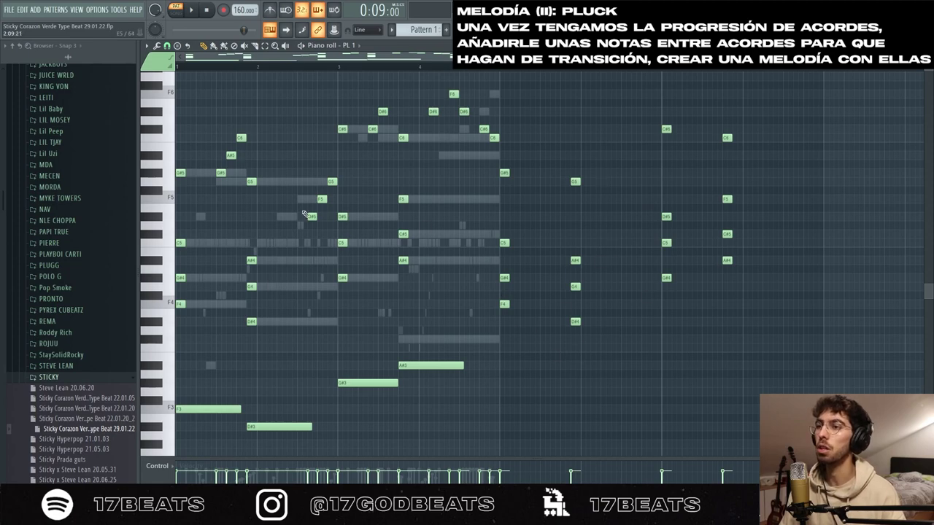
left_click_drag(210, 134, 248, 185)
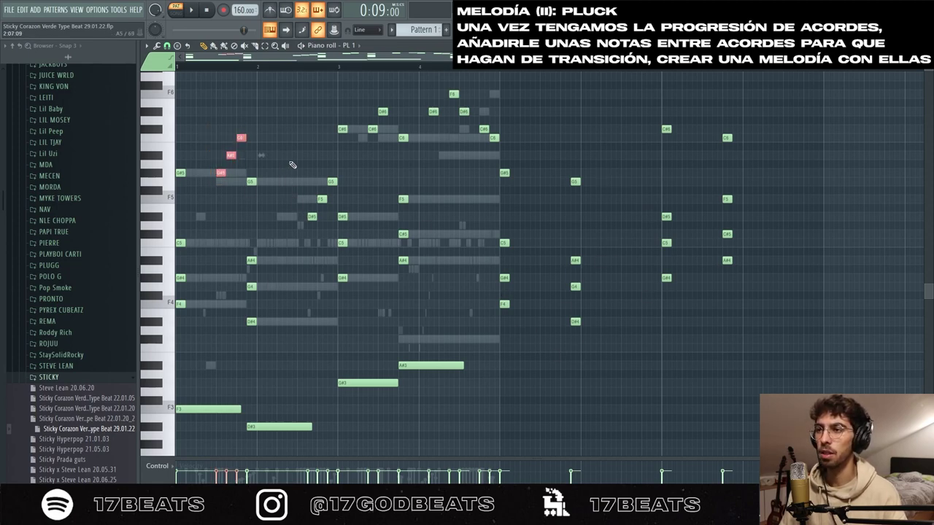
left_click_drag(308, 160, 333, 229)
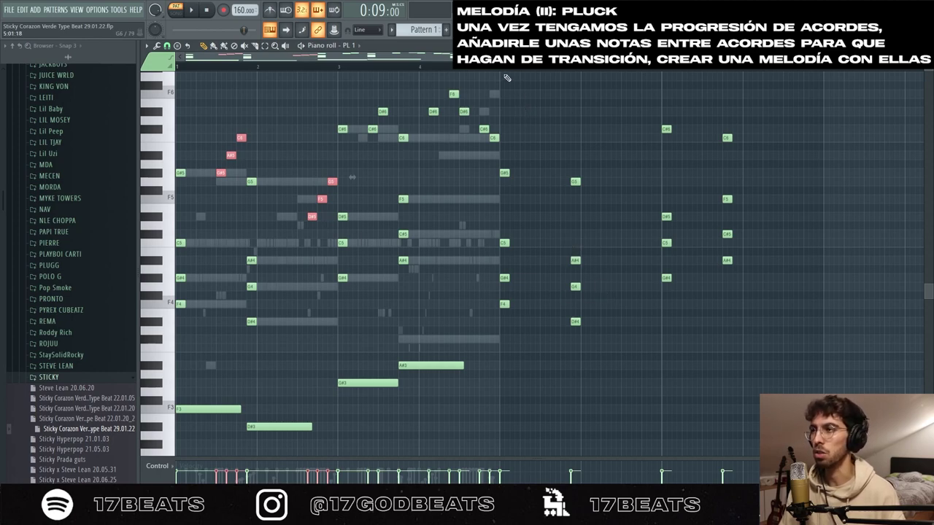
left_click(503, 70)
key("ctrl+v")
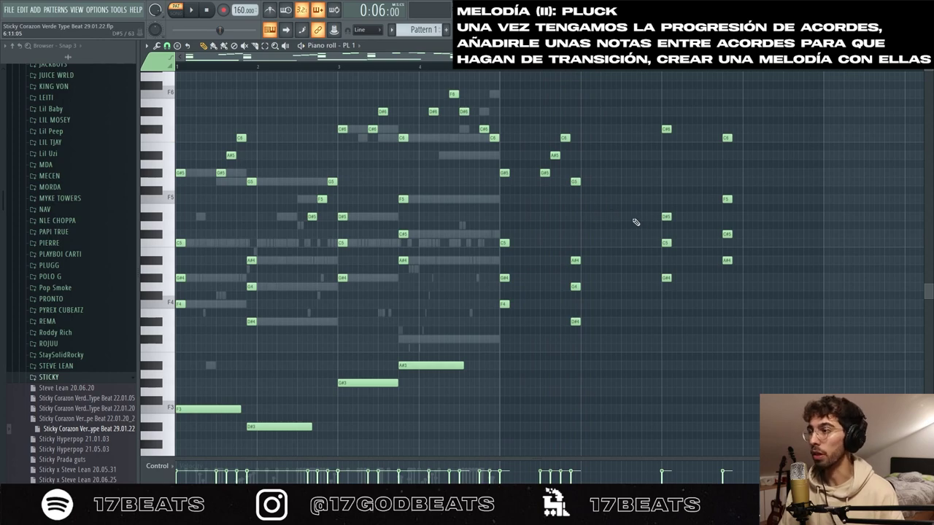
left_click(636, 217)
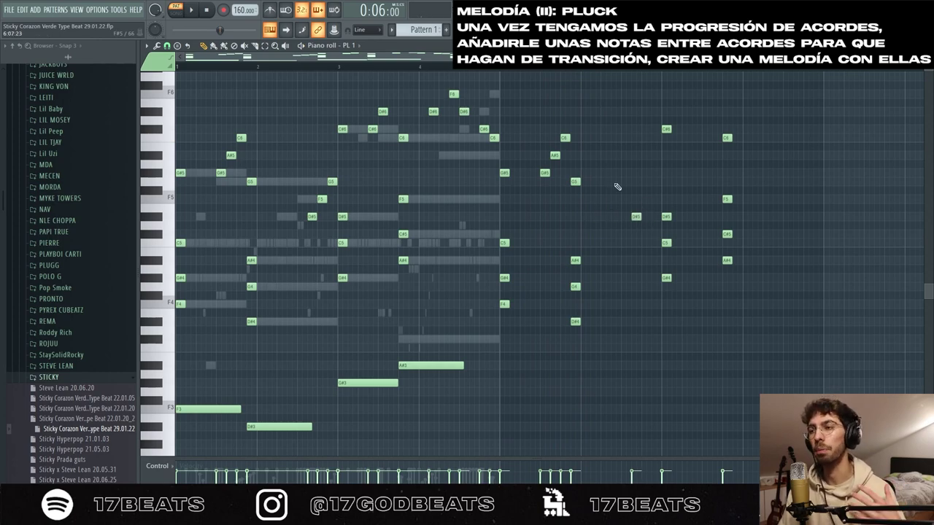
Select and audition the demonstration notes in bars 5 to 8, and clear them from the piano roll.
left_click_drag(503, 70, 800, 86)
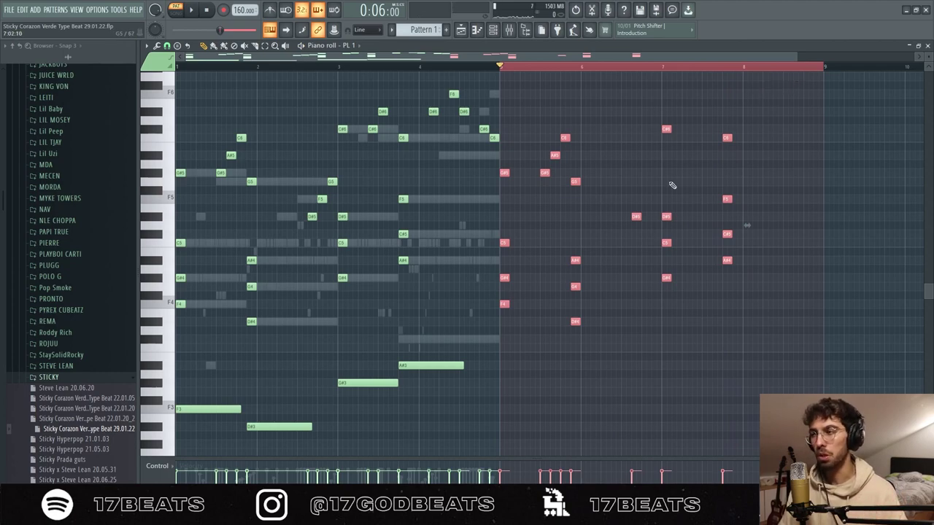
key("space")
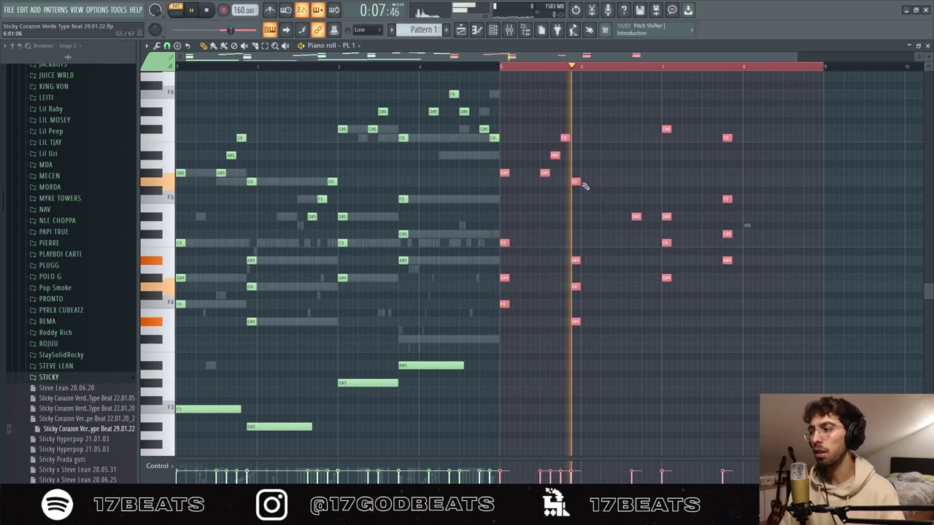
key("space")
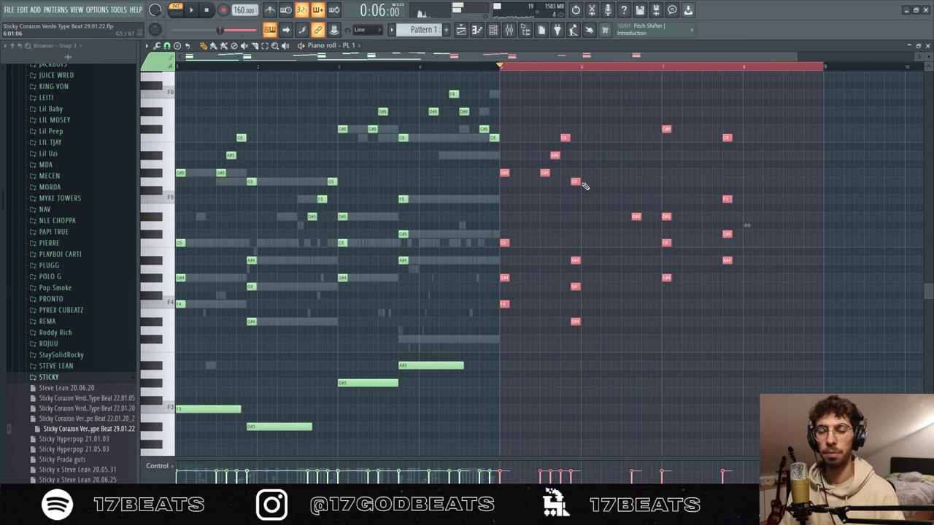
left_click(645, 198)
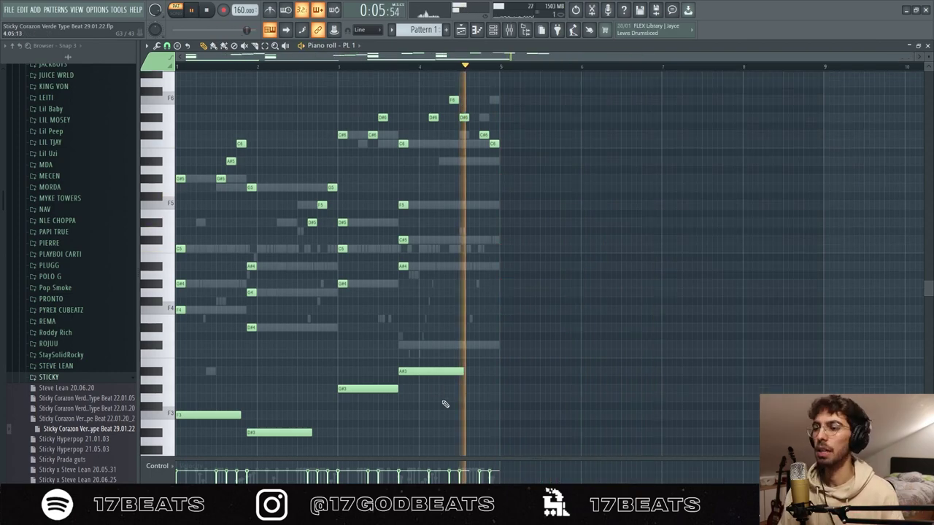
Pick out the long low notes under the chords: F3, D#3 and A#3.
left_click(218, 414)
left_click(312, 431)
left_click(452, 372)
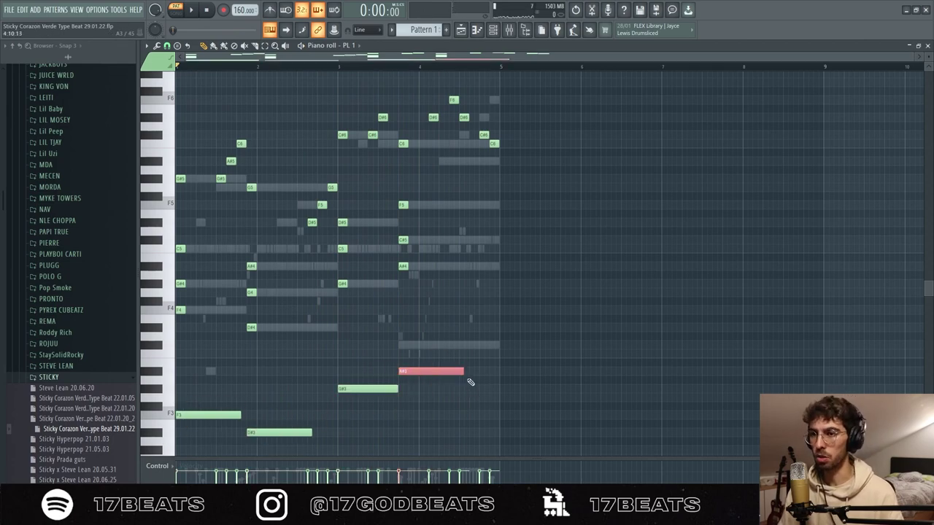
Lower the low-pass band of Fruity Parametric EQ 2 on the Serum mixer track to about 3485 Hz during playback.
left_click(524, 30)
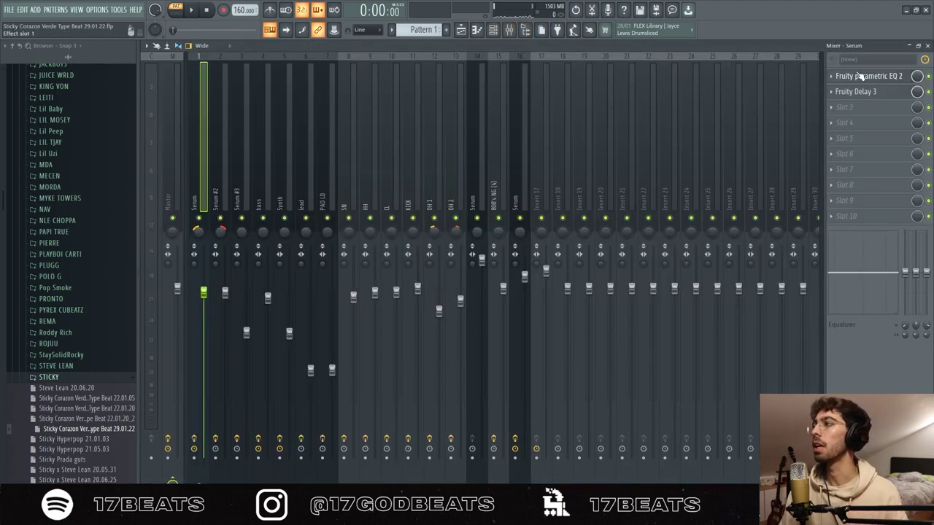
left_click(901, 77)
left_click(900, 77)
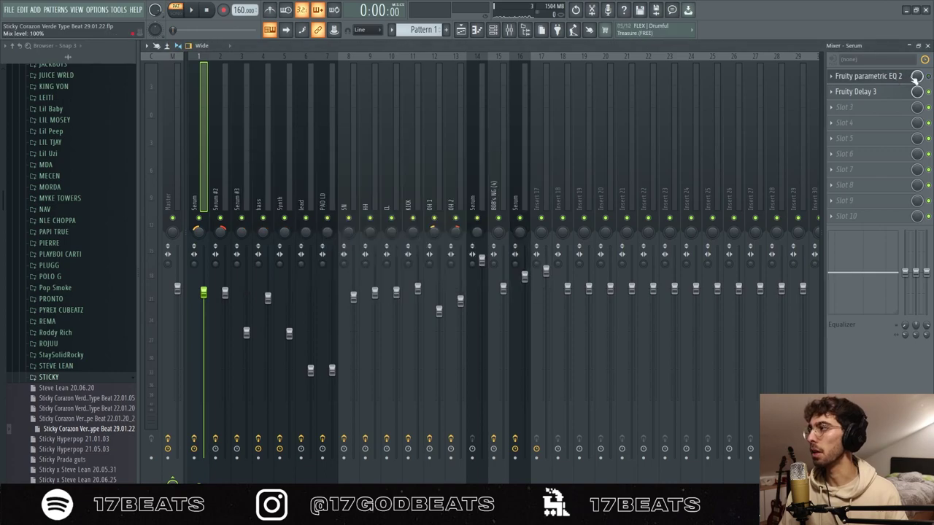
left_click(900, 77)
key("space")
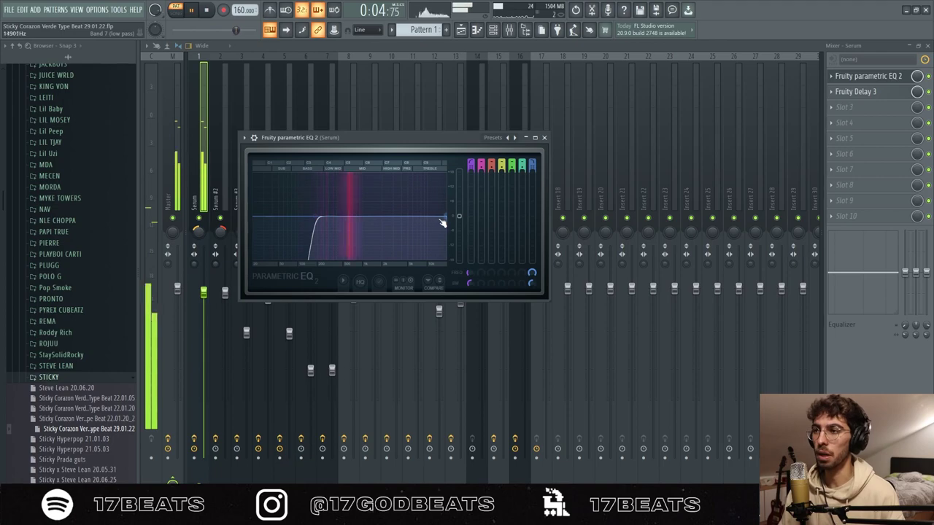
left_click_drag(447, 217, 399, 220)
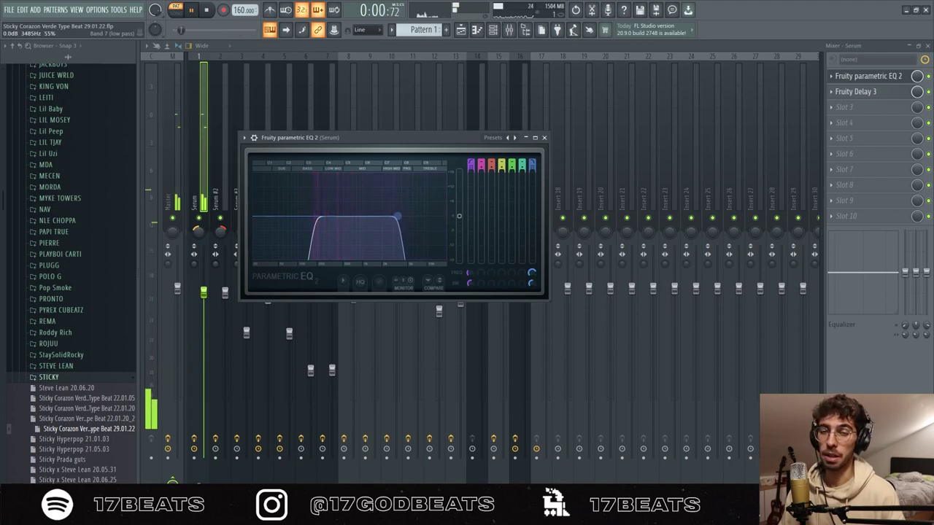
key("space")
Examine the Fruity Delay 3 settings on the Serum mixer track and play the pluck with the delay.
left_click(855, 91)
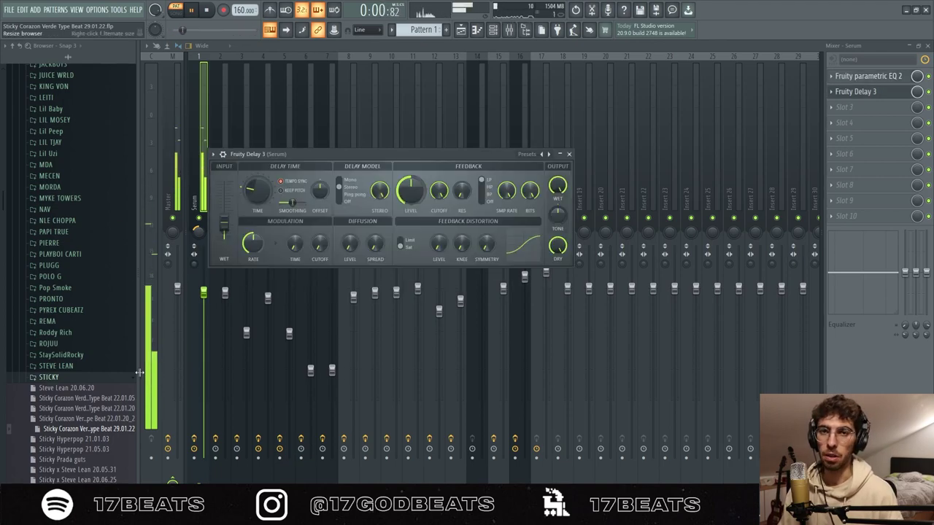
left_click(855, 91)
key("space")
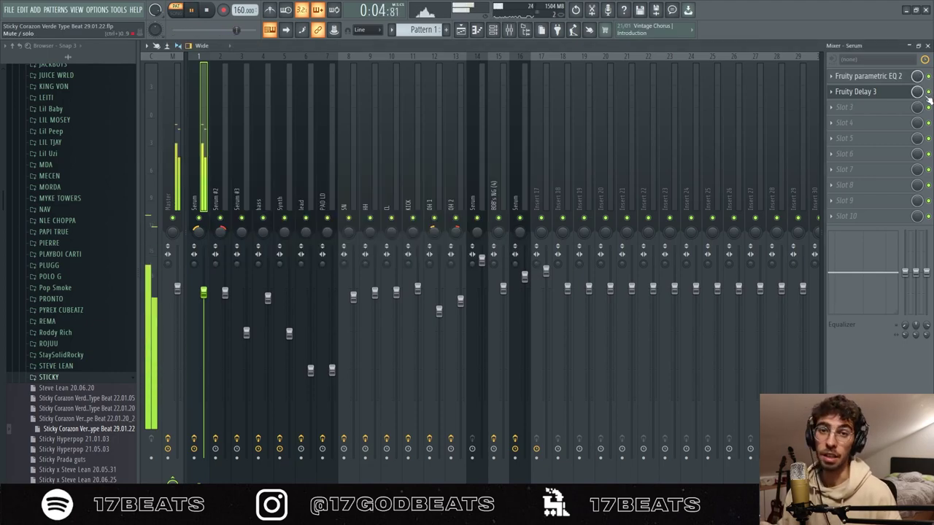
key("space")
Play the PL 2 pluck with PL 1 muted and examine its Serum preset.
key("F6")
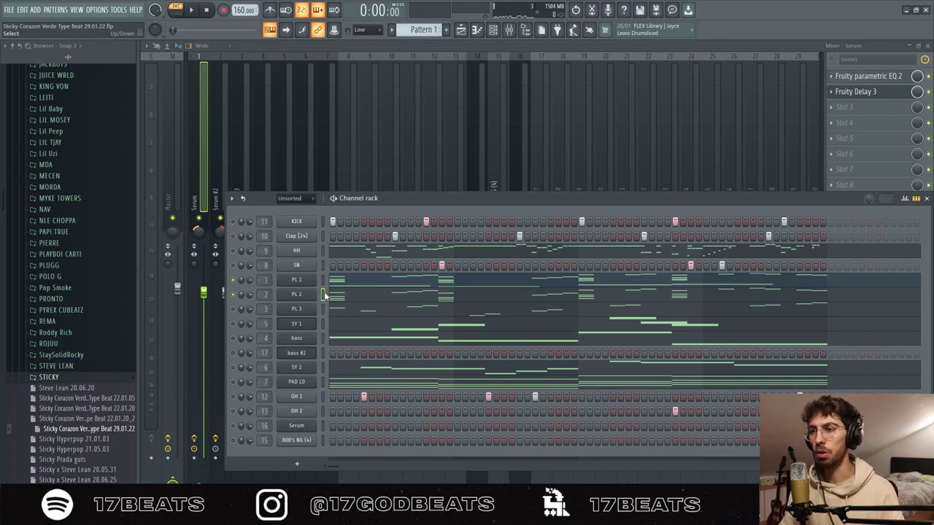
key("space")
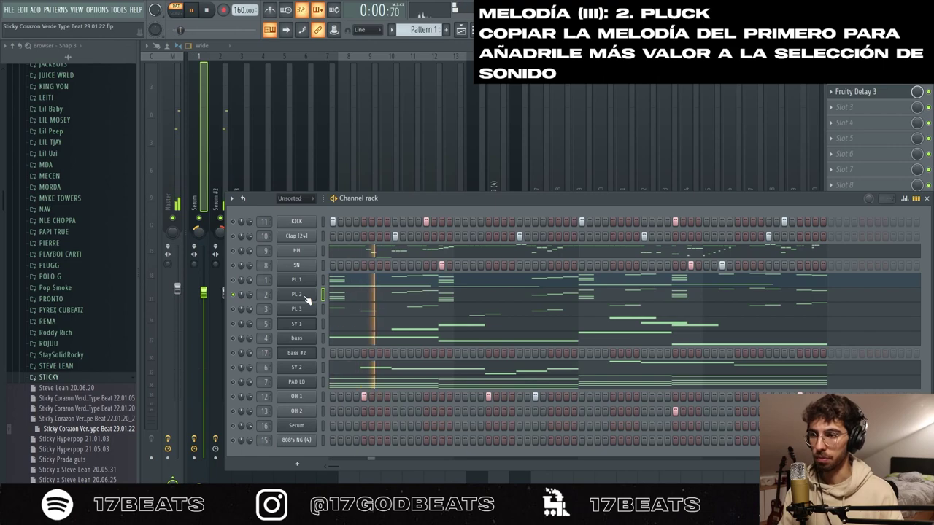
left_click(296, 294)
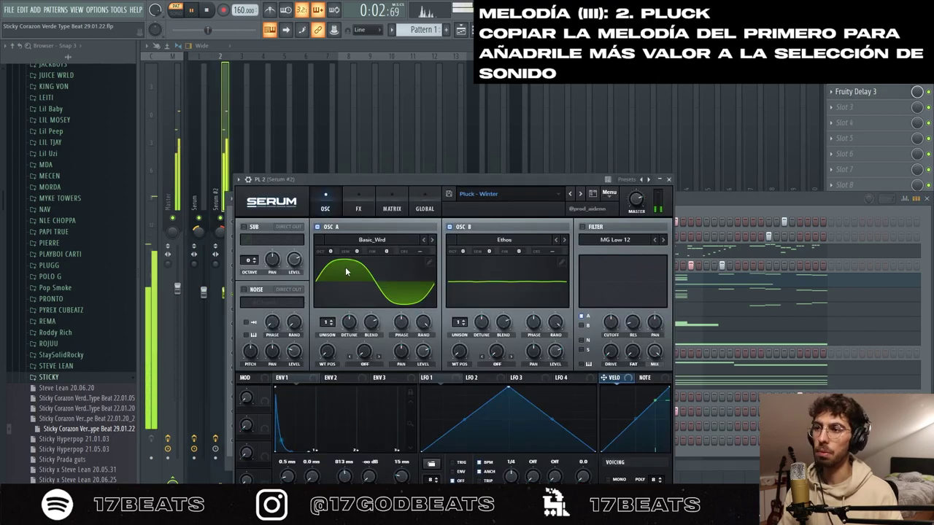
left_click(668, 179)
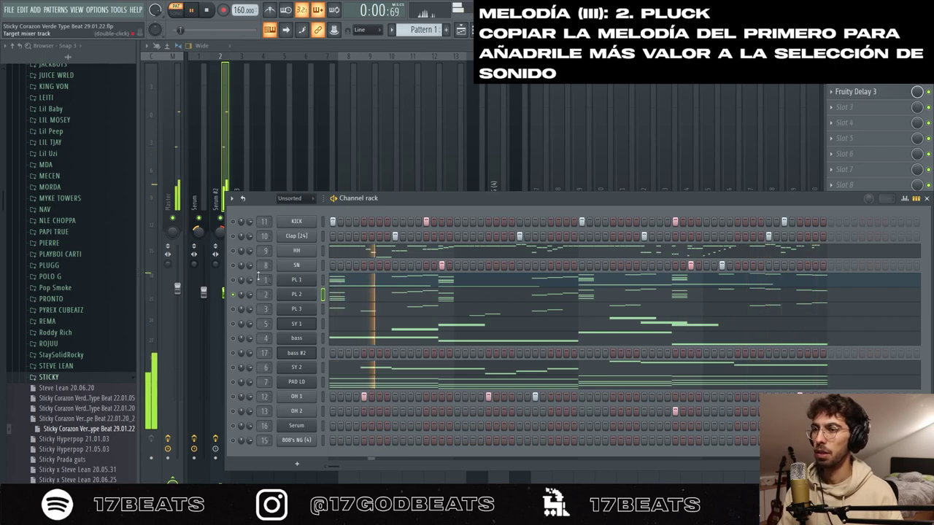
Examine the parametric EQ curve and the Fruity Delay 3 settings on the Serum #2 mixer track.
left_click(887, 85)
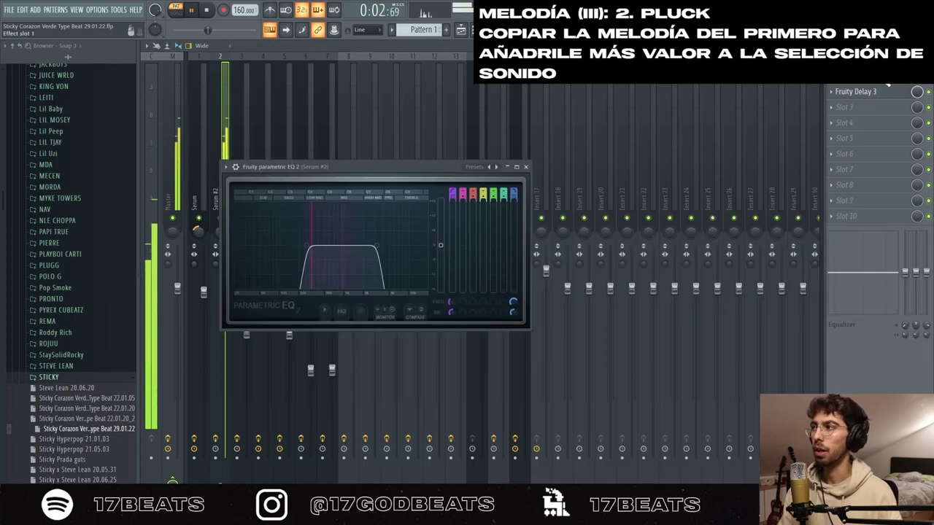
left_click_drag(379, 256, 369, 256)
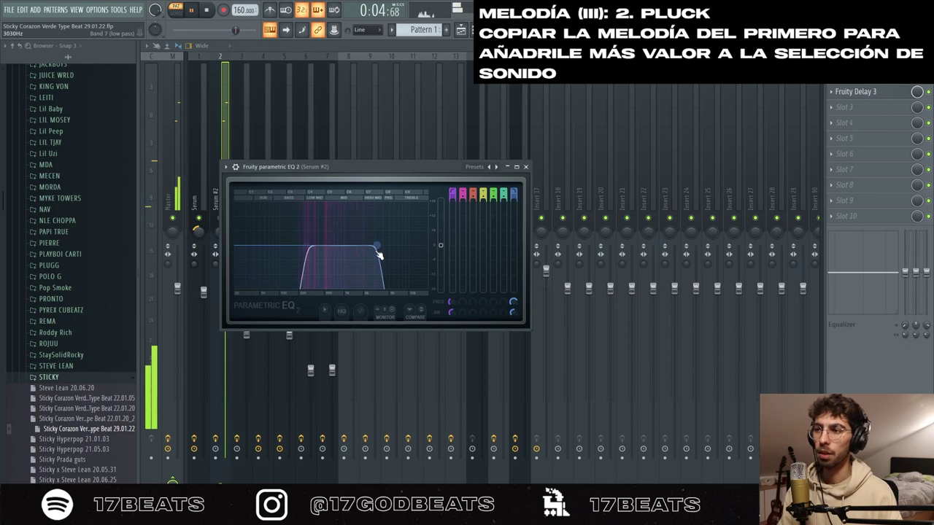
left_click(892, 90)
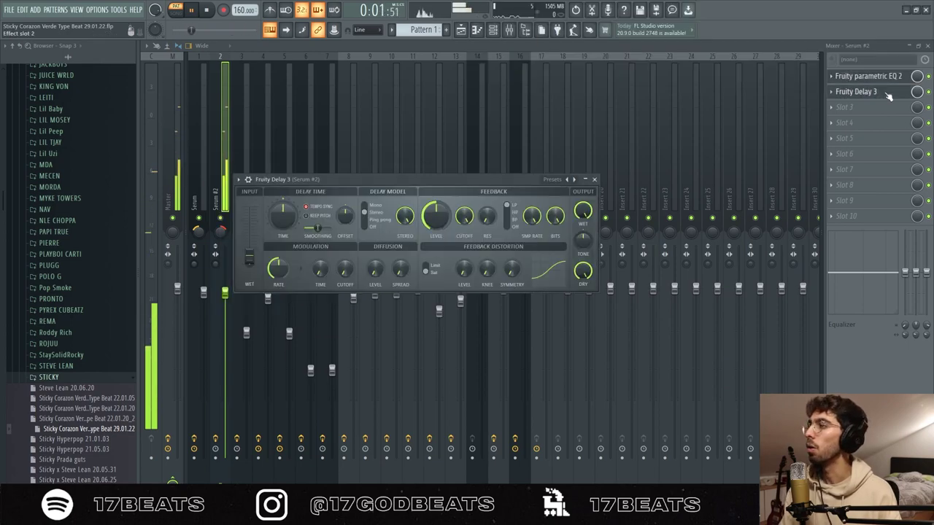
Unmute PL 1 to play it together with PL 2, and unmute PL 3.
left_click(493, 30)
key("space")
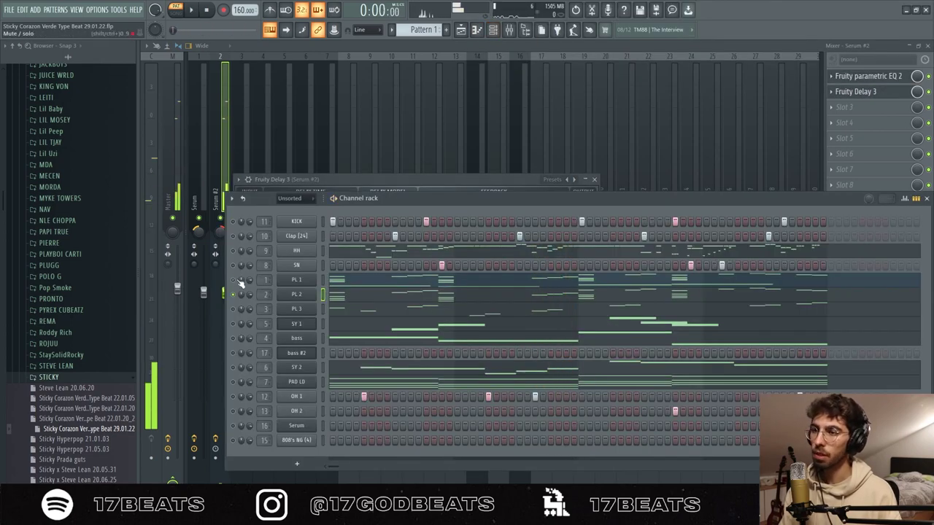
key("space")
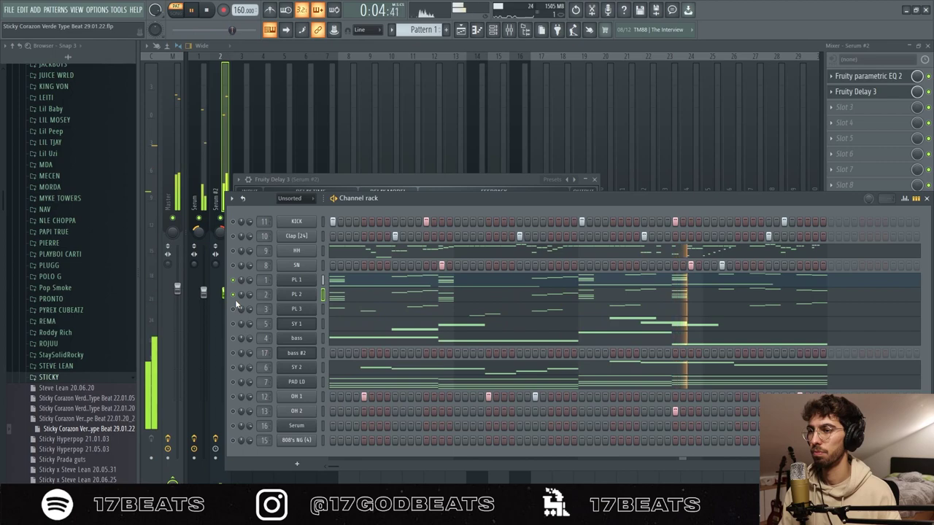
key("space")
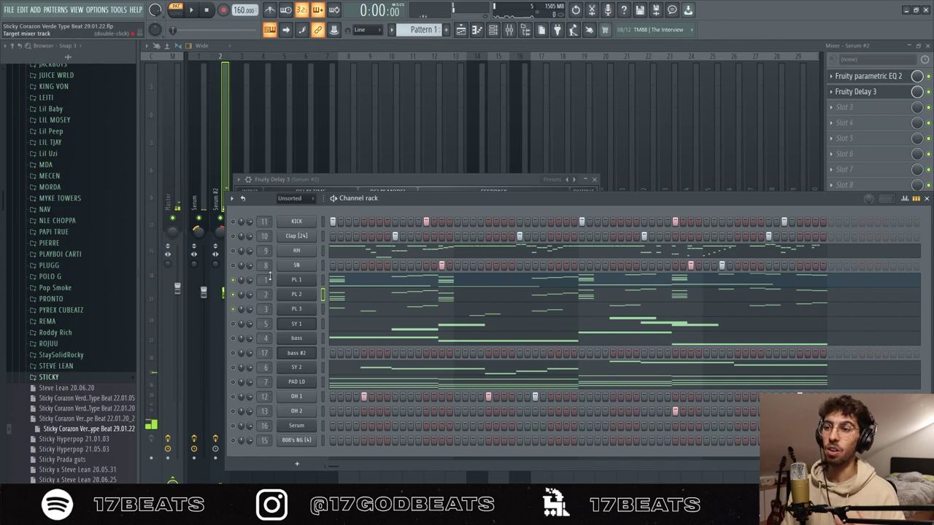
Examine the Serum preset of PL 3 and play its melody in the piano roll.
left_click(297, 311)
left_click(570, 91)
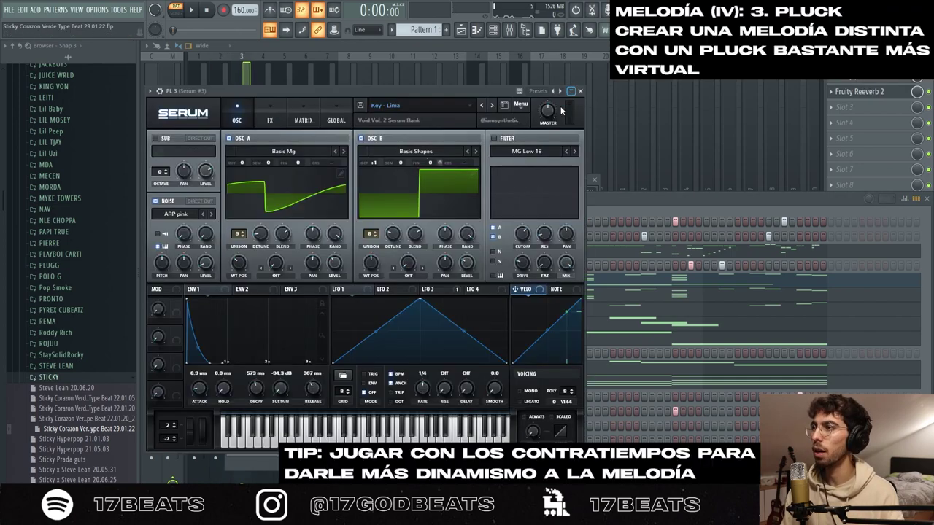
key("F7")
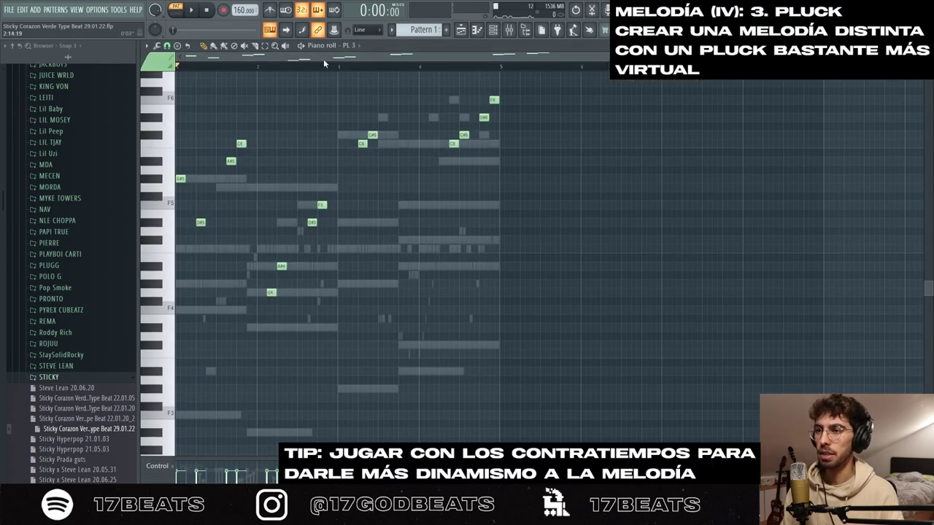
key("space")
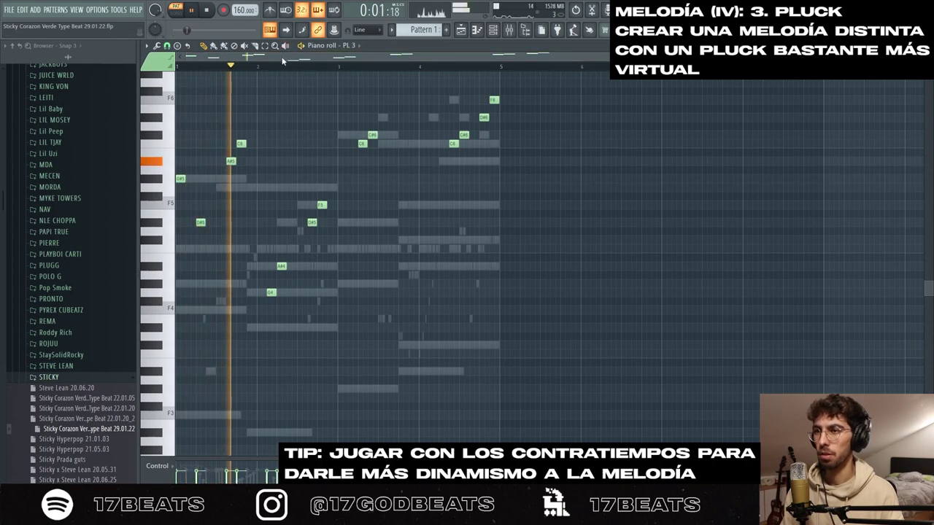
key("space")
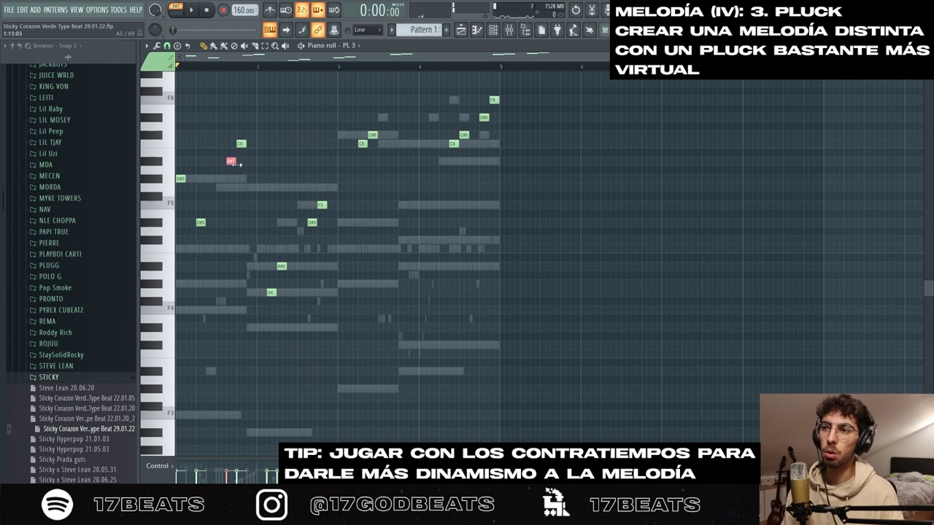
Pick out the A#5 and C6 notes at the end of bar 1 and play the PL 3 melody through.
mouse_move(237, 163)
left_mouse_down()
mouse_move(240, 144)
mouse_move(283, 267)
mouse_move(240, 168)
left_mouse_up()
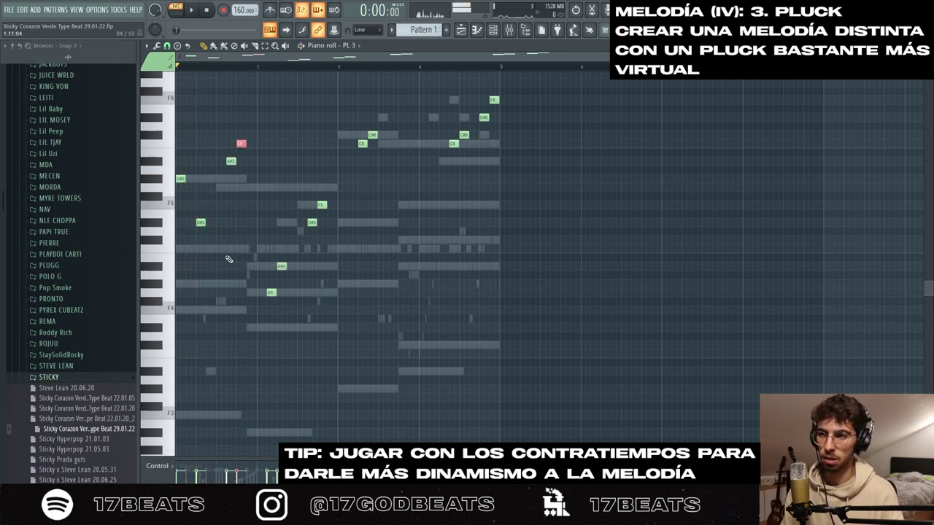
key("space")
key("space")
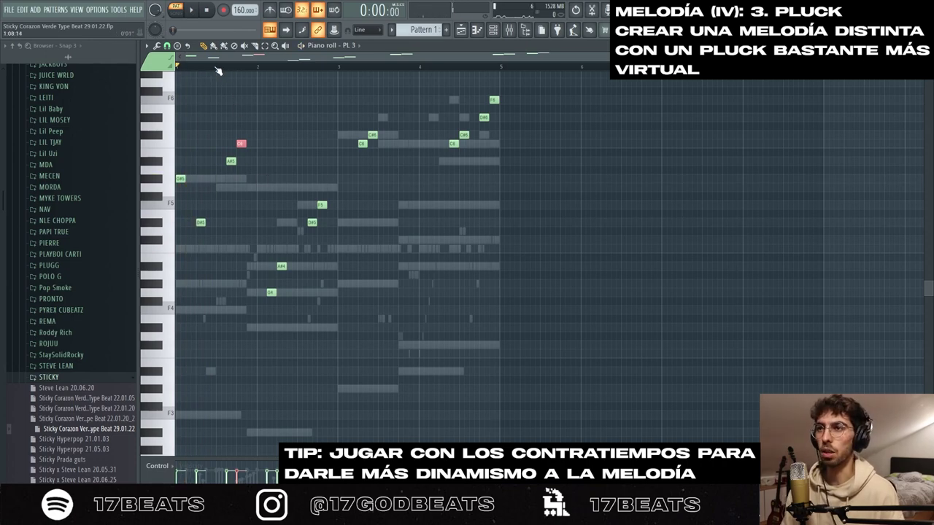
key("space")
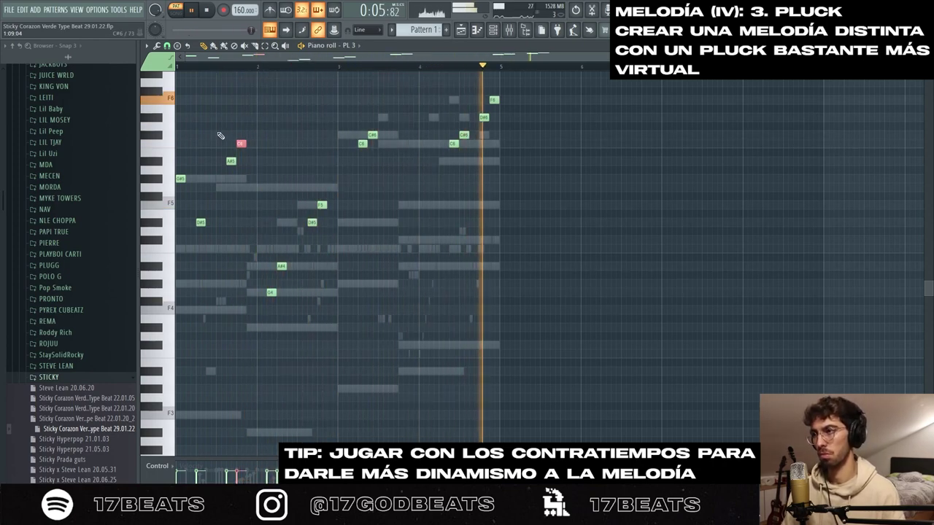
key("space")
Unmute the SY 1 synth channel and check its instrument.
left_click(493, 29)
left_click(499, 58)
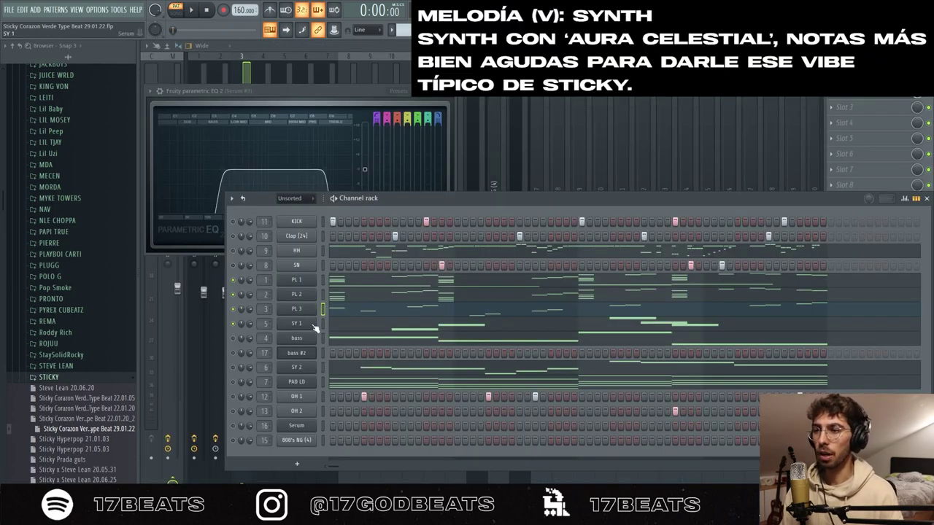
left_click(312, 325)
left_click(583, 104)
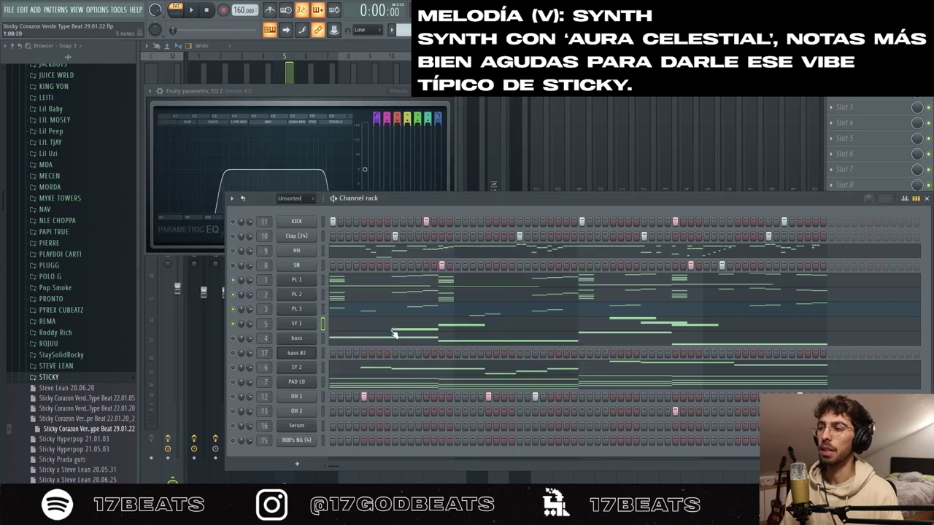
Solo the SY 1 synth and play its melody in the piano roll.
right_click(240, 330)
left_click(248, 331)
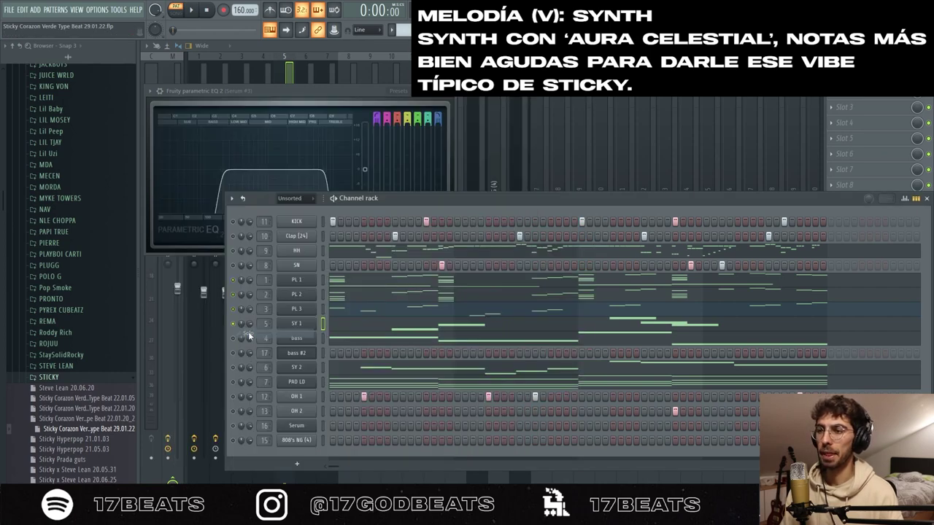
key("space")
left_click(414, 327)
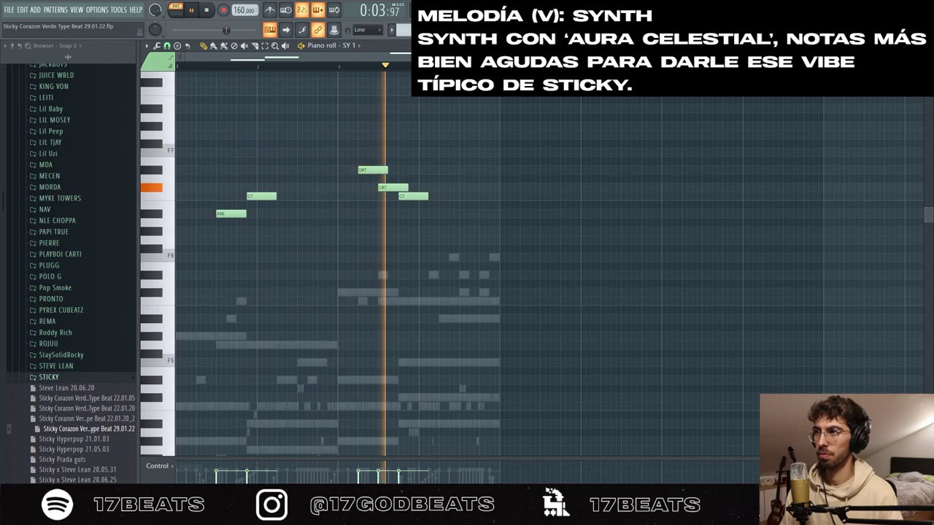
key("space")
key("F6")
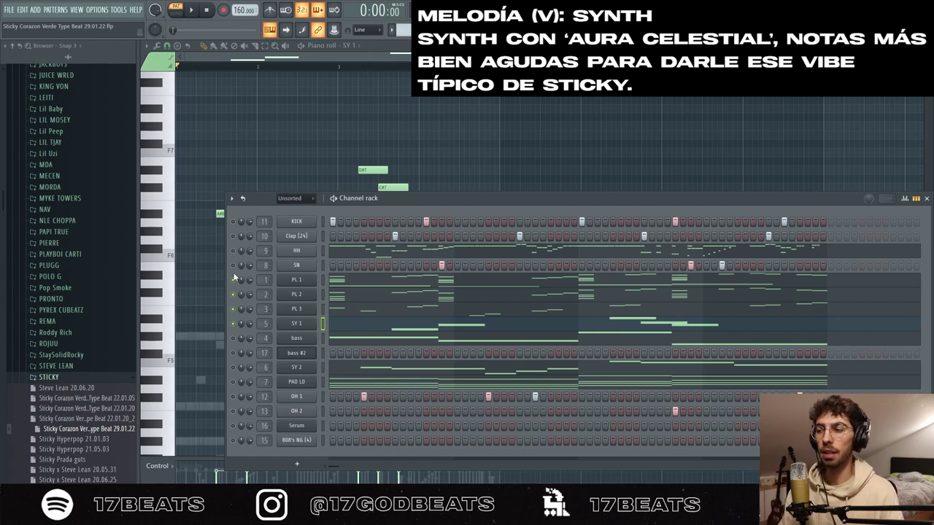
Reactivate PL 1, PL 2 and PL 3 and play them together with SY 1.
key("space")
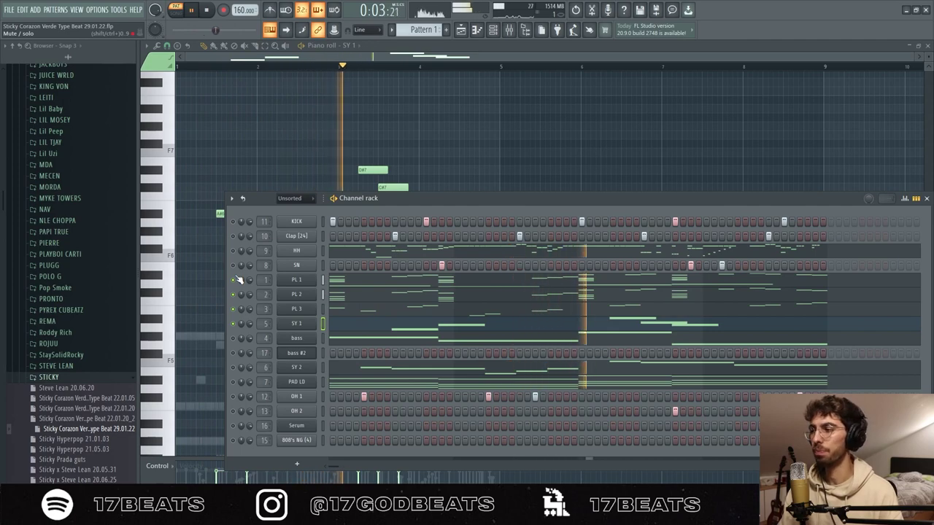
key("space")
key("space")
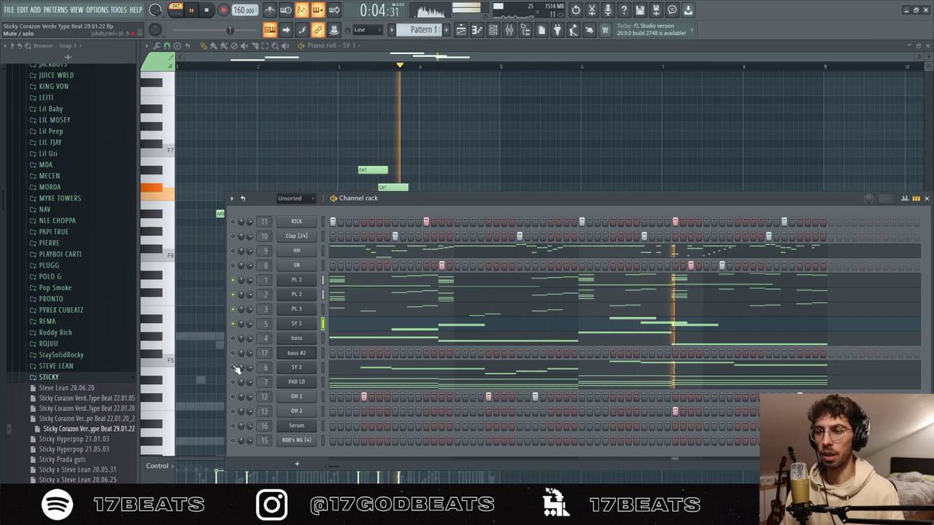
Examine the Serum preset of the SY 2 synth and stop playback.
left_click(296, 367)
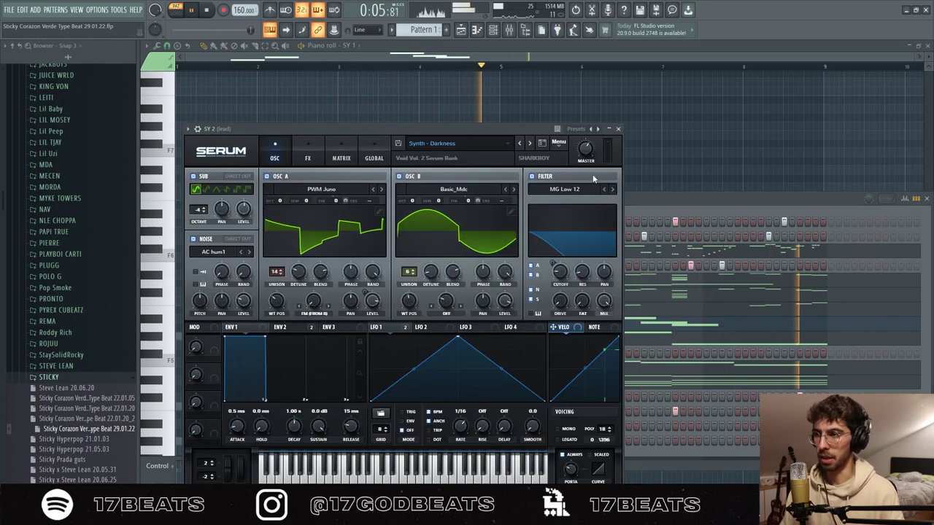
left_click(618, 129)
key("space")
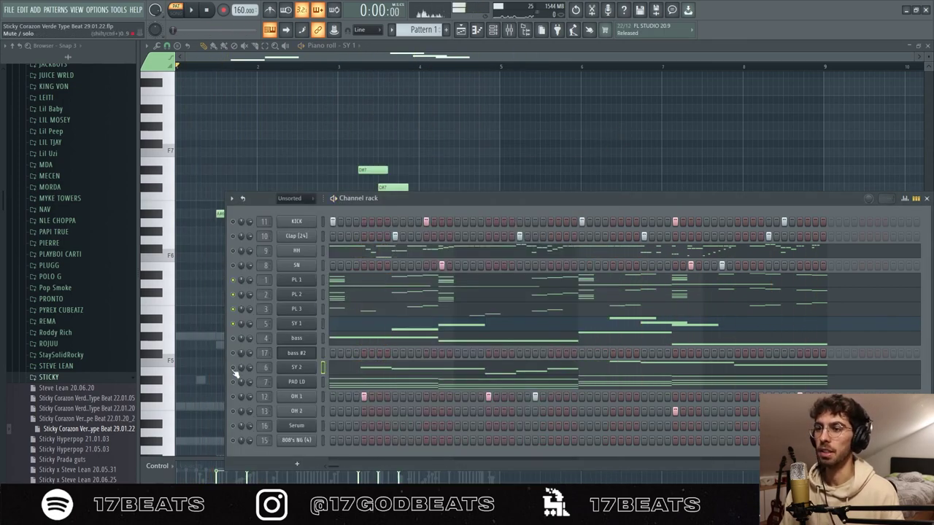
Play the SY 2 melody in the piano roll, and play it together with the three plucks and SY 1.
left_click(289, 368)
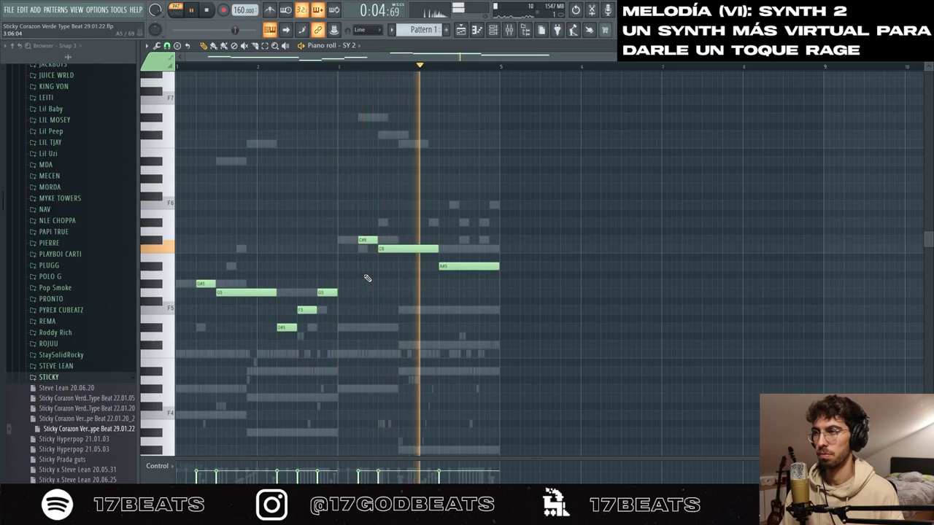
key("space")
left_click(500, 31)
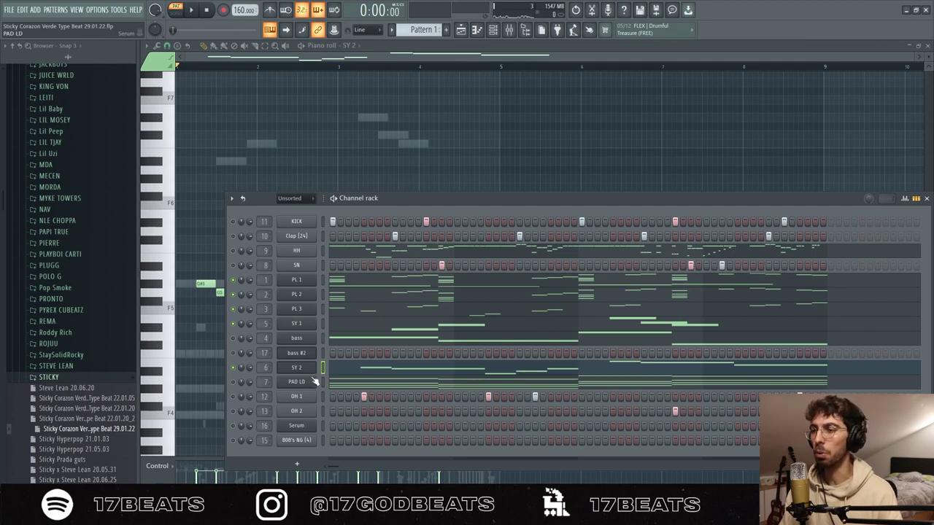
key("space")
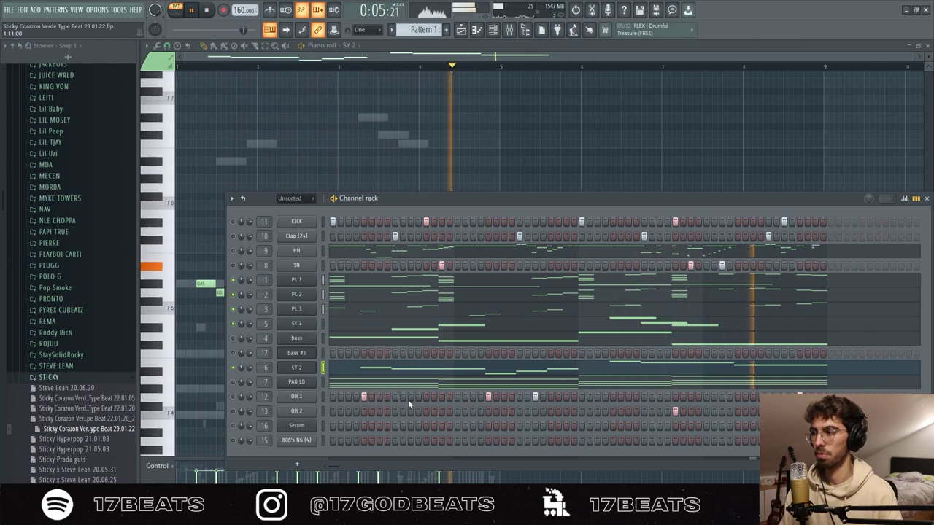
key("space")
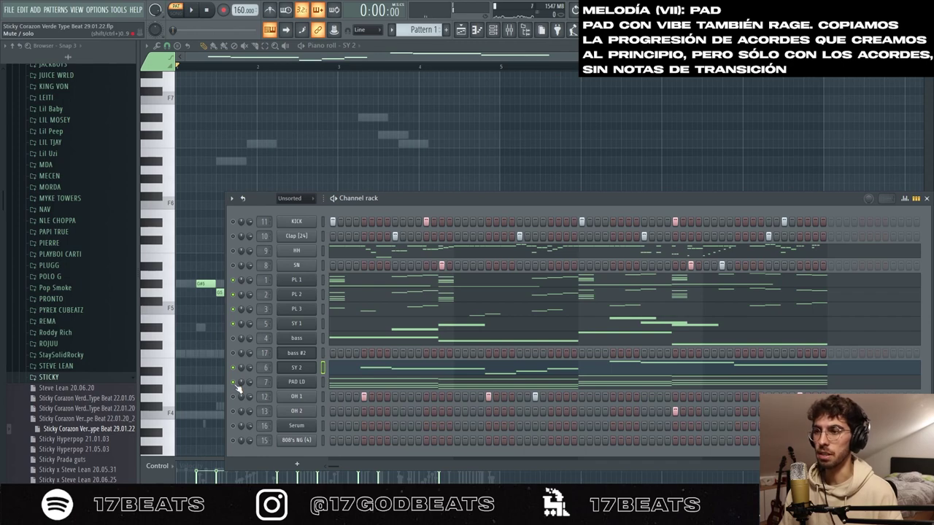
Unmute PAD LD and compare its chords with the PL 1 notes in the piano roll, picking out PL 1's F5 and G5 transition notes.
key("space")
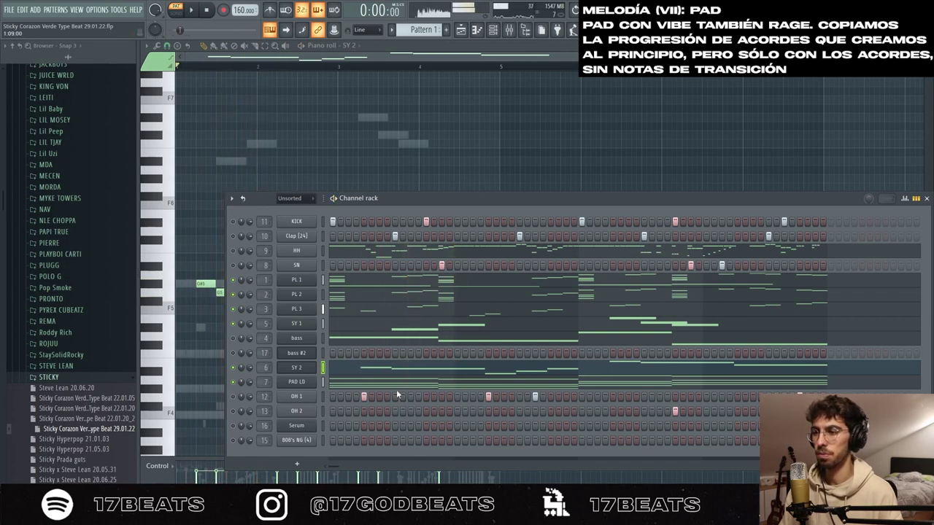
left_click(392, 384)
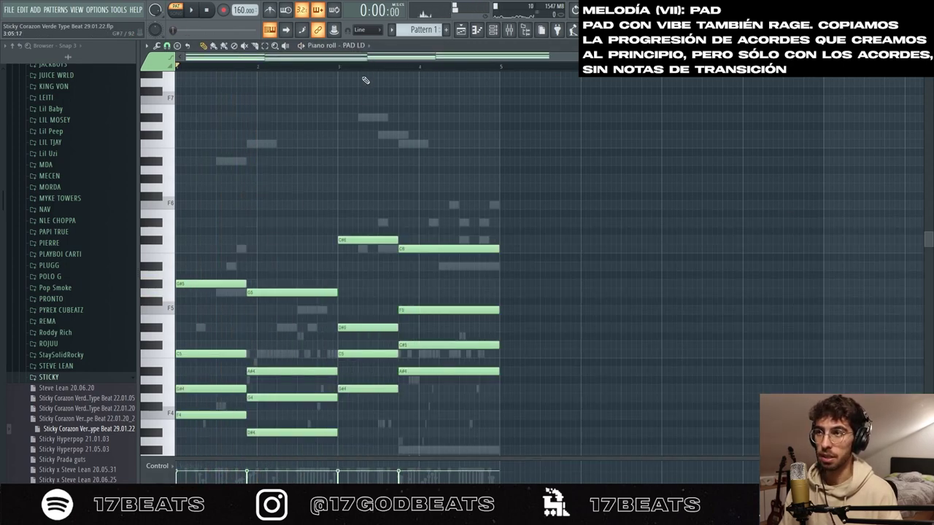
left_click(368, 45)
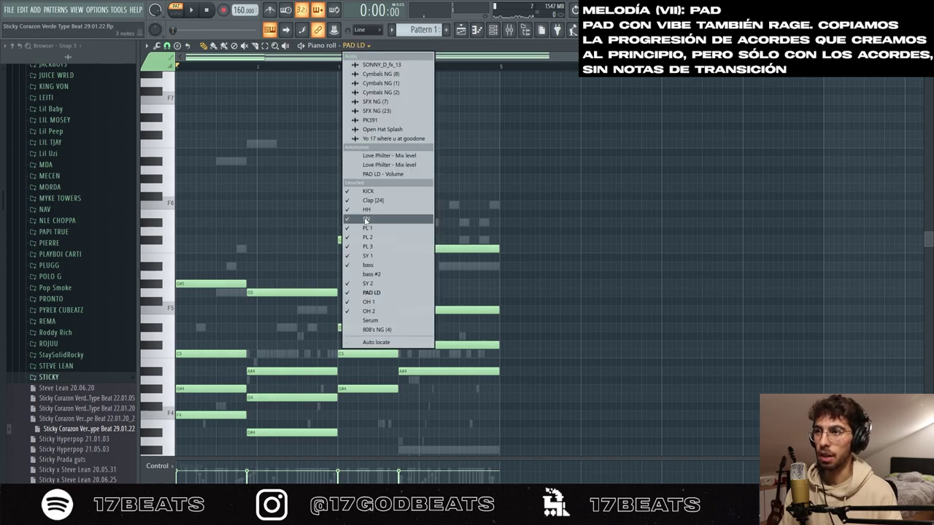
left_click(387, 249)
left_click_drag(337, 245, 319, 357)
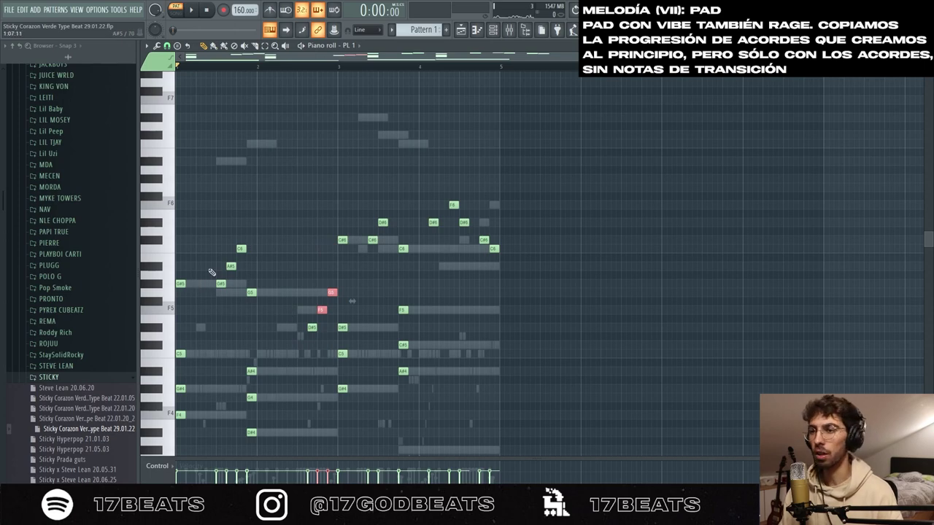
Return to the PAD LD chords in the piano roll and play them with the other melody layers.
double_click(342, 240)
key("space")
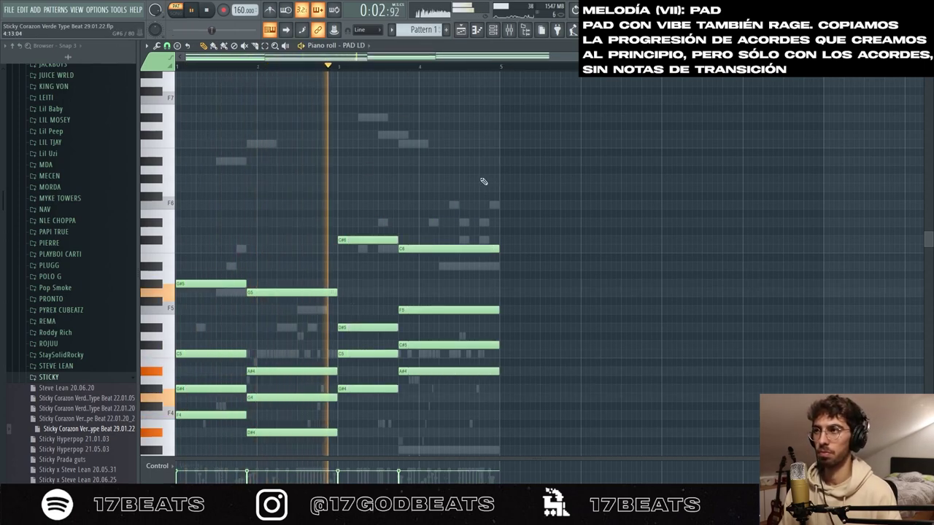
left_click(495, 30)
key("space")
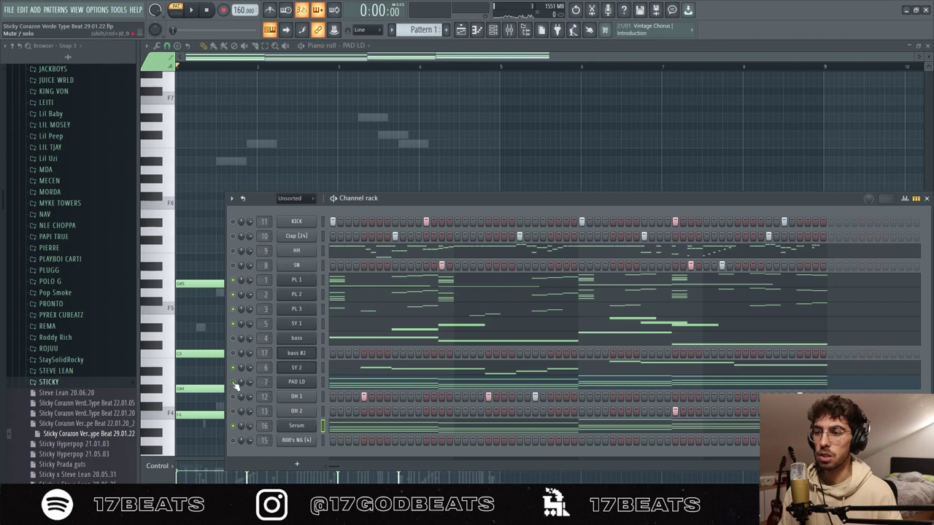
Play the ambient Serum pad with the melody layers while PAD LD is muted, and open PAD LD's instrument.
key("space")
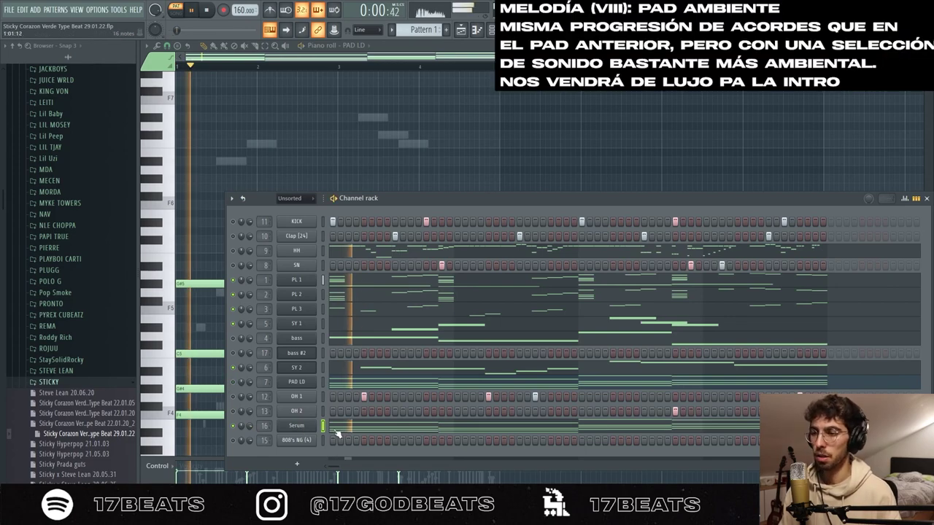
key("space")
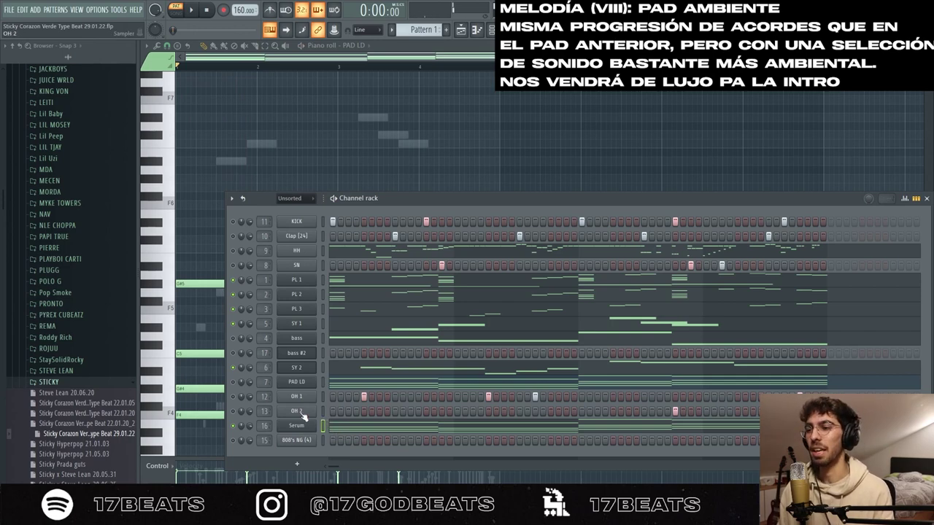
left_click(286, 384)
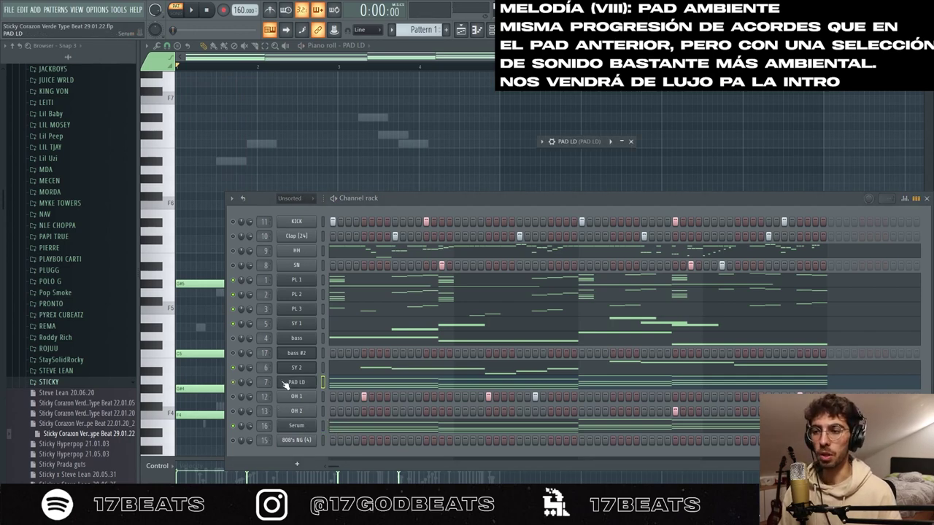
Play the ambient Serum pad's chord progression on its own.
key("space")
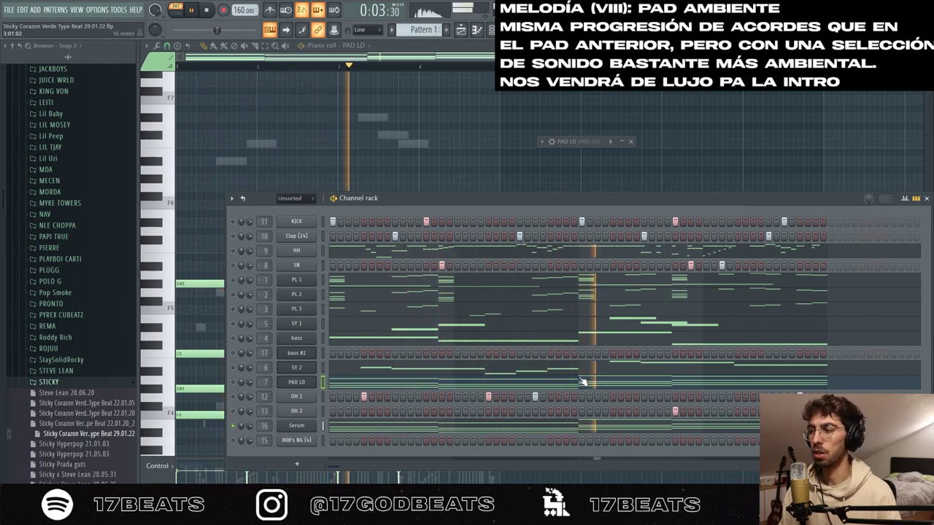
key("space")
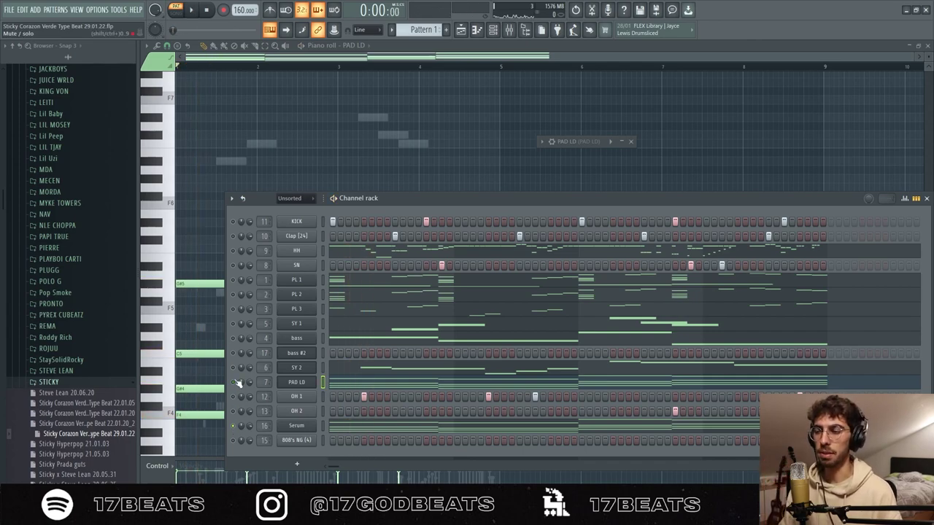
key("space")
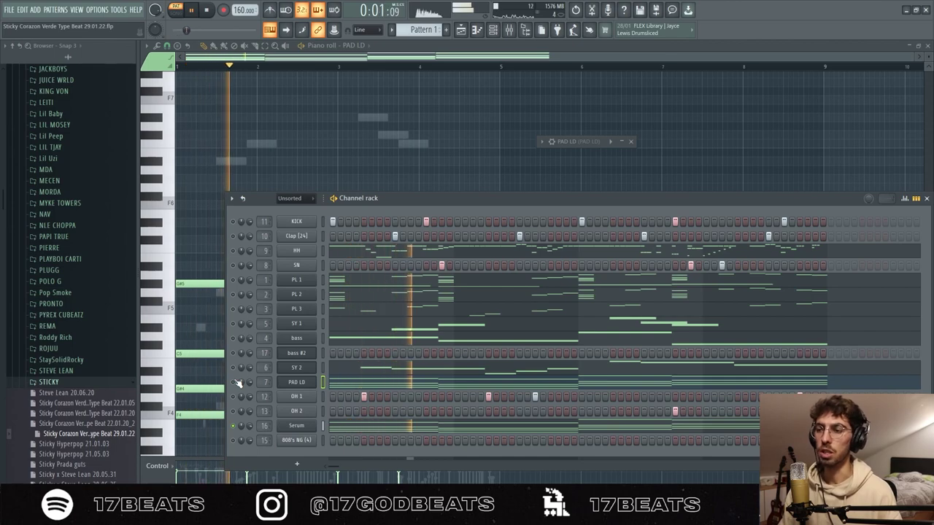
key("space")
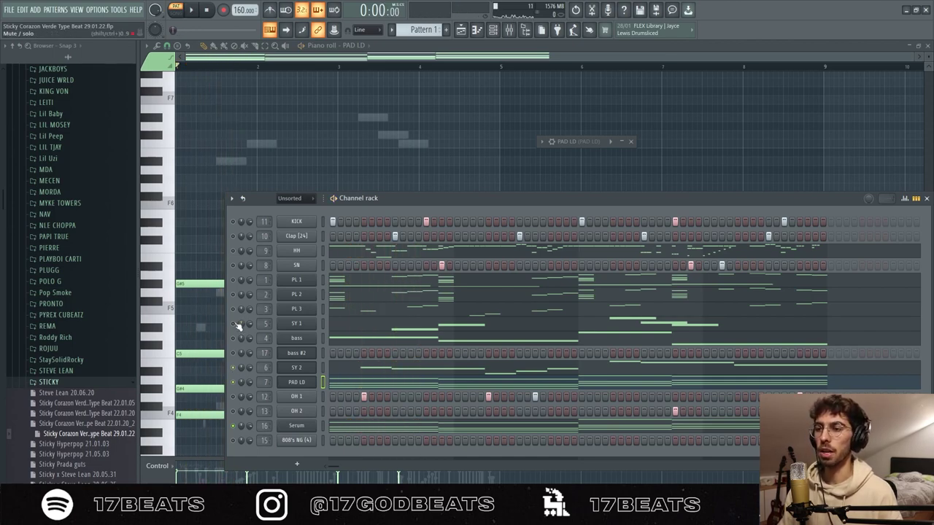
Unmute the plucks, SY 1, SY 2 and PAD LD and play them all with the Serum pad.
key("space")
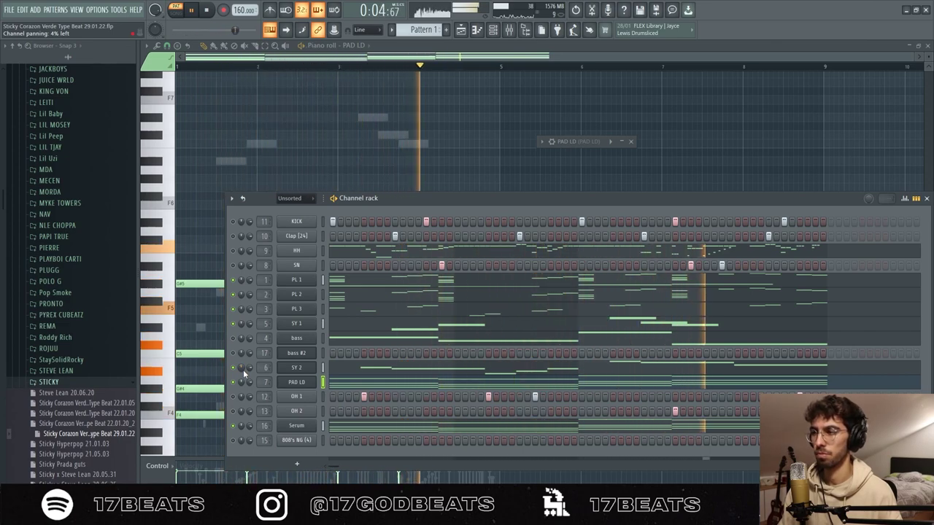
key("space")
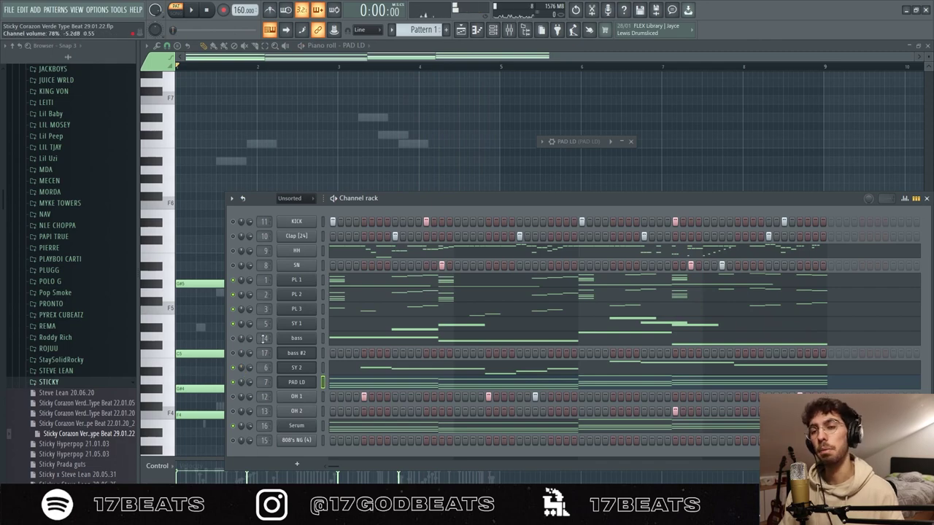
Examine the bass channel's root notes in the piano roll and return to the channel rack.
left_click(355, 343)
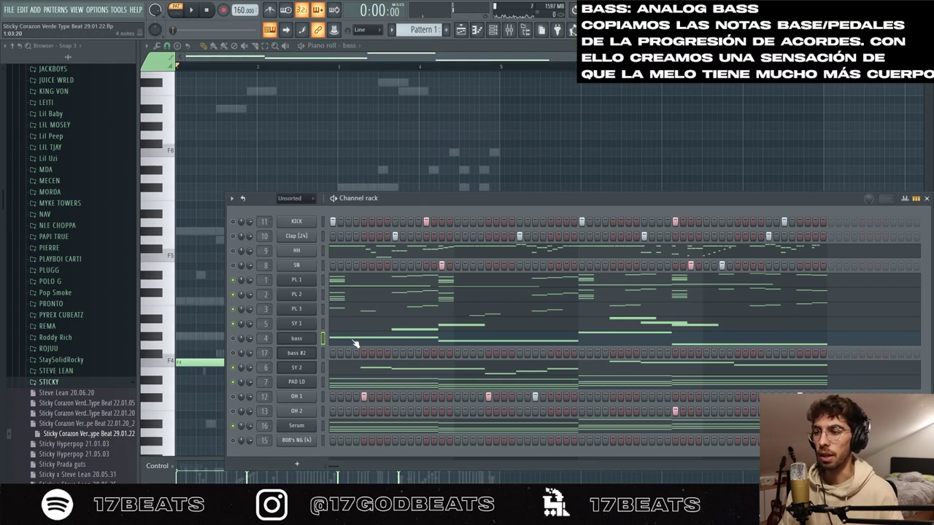
key("F7")
left_click(355, 343)
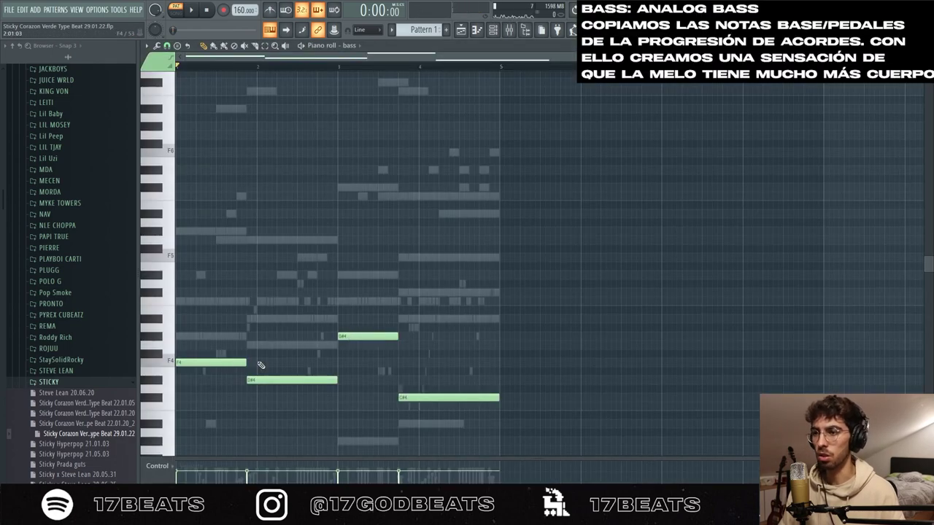
left_click(493, 29)
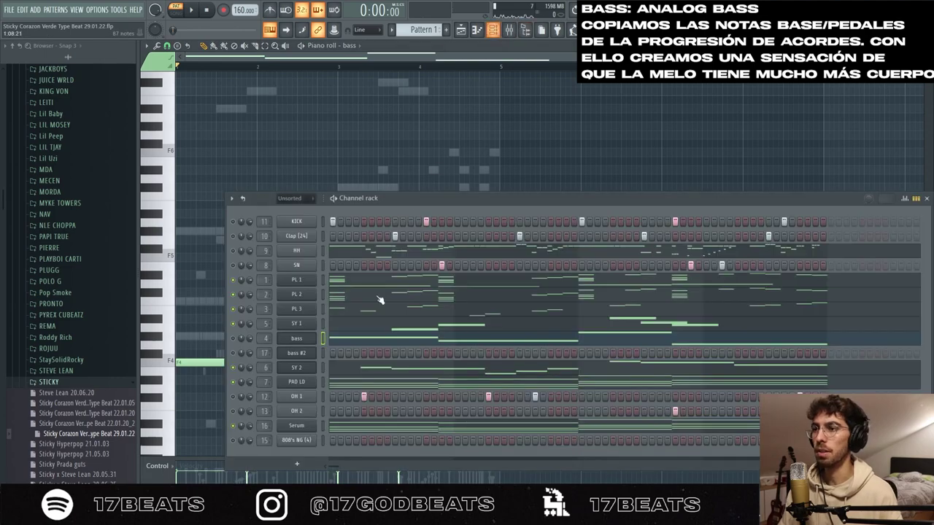
Check the bass channel's instrument and play the unmuted bass together with all the melody layers.
left_click(291, 339)
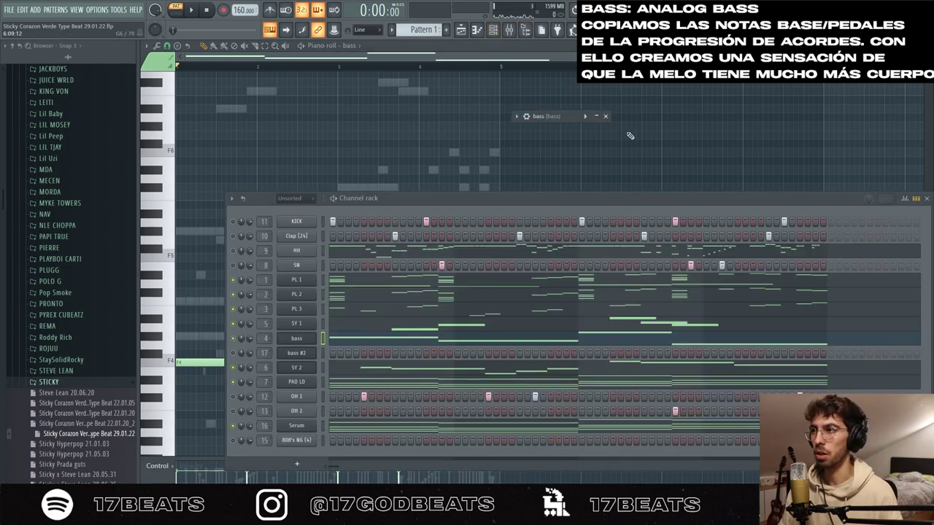
key("space")
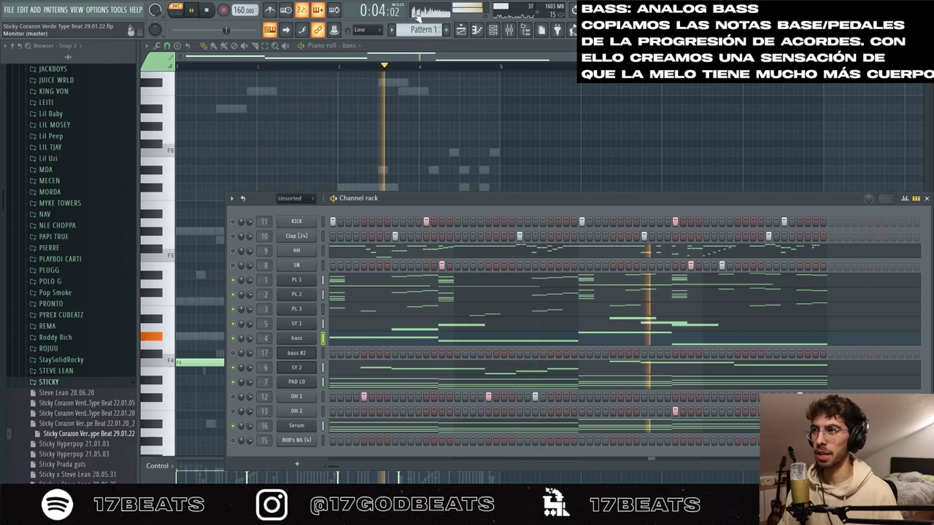
key("space")
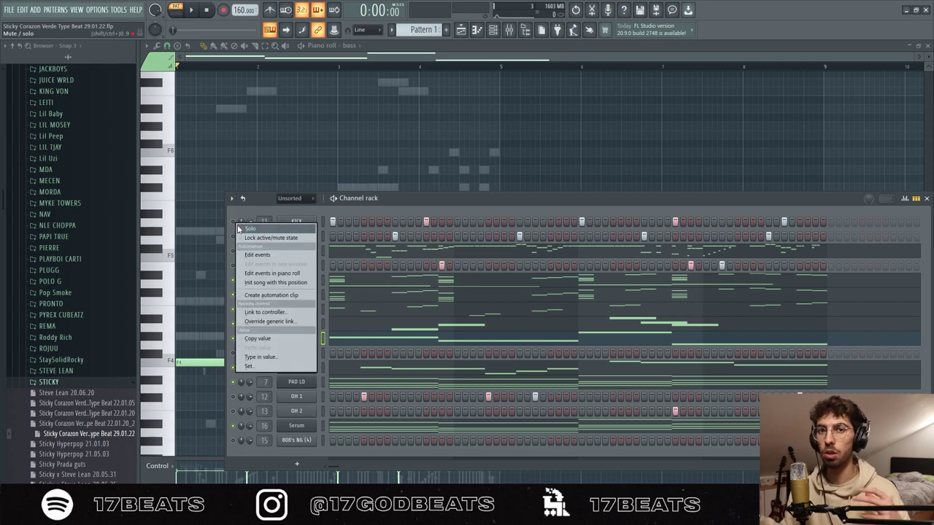
Silence the melody layers, leaving only the Clap [24] channel active, and play the clap pattern.
left_click(248, 228)
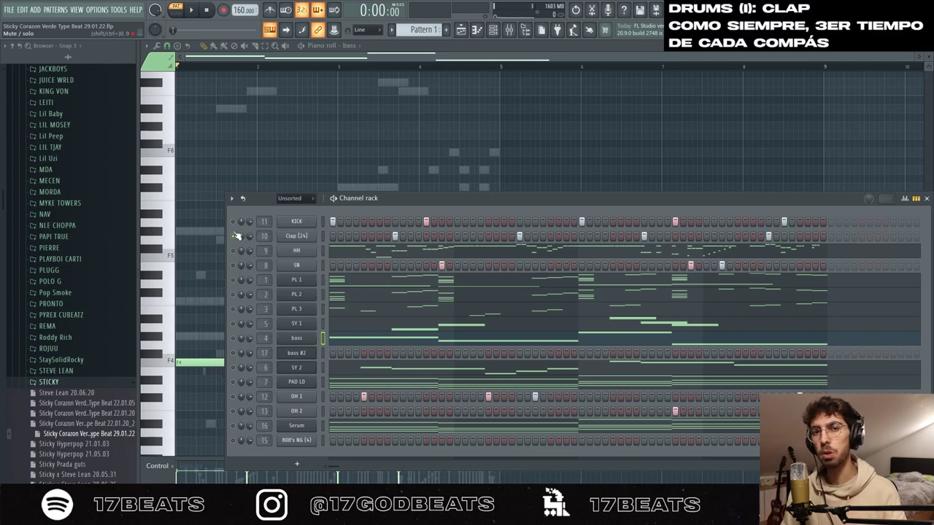
key("space")
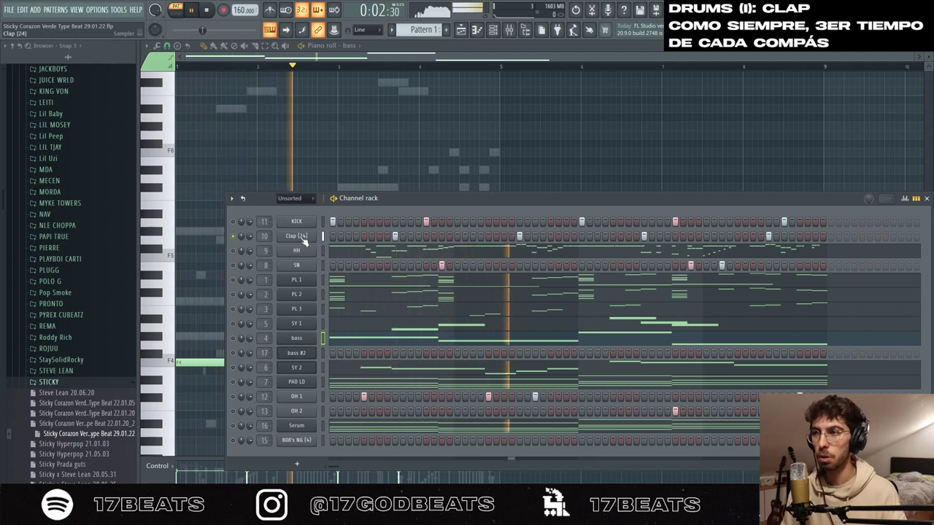
key("space")
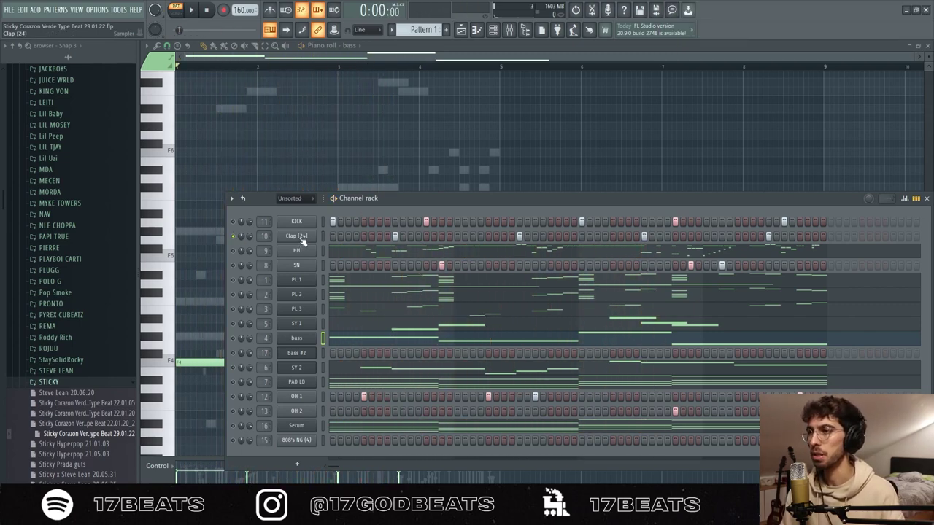
Play the kick with the clap, and highlight and play the low-pitched notes of the HH channel in the piano roll.
key("space")
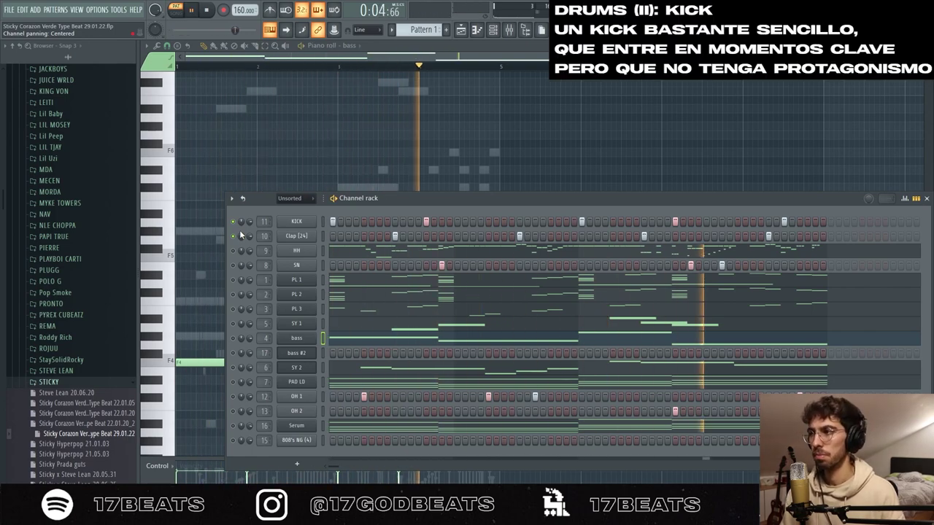
key("space")
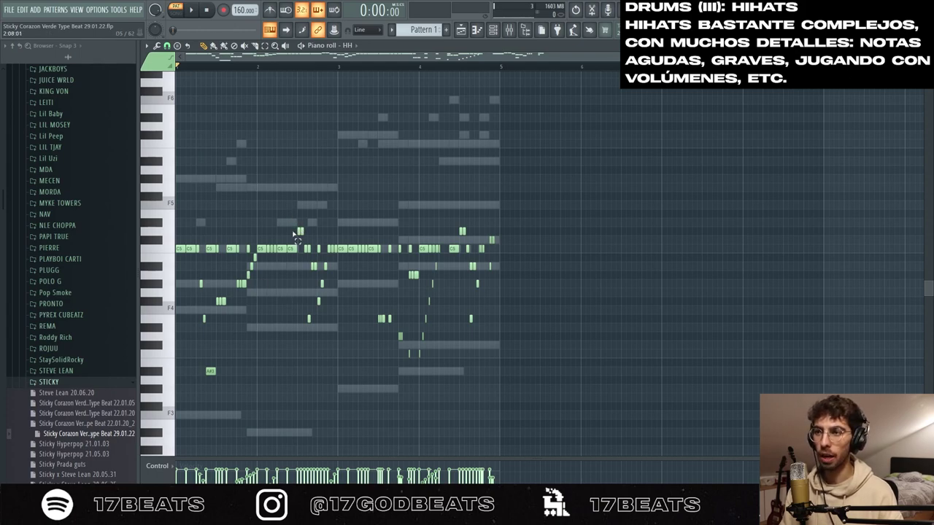
left_click_drag(502, 332, 103, 271)
key("space")
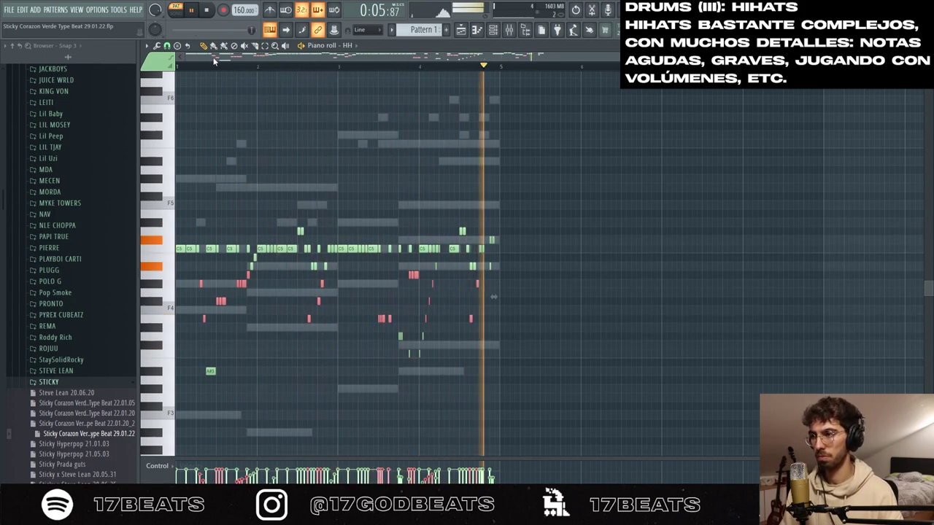
key("F6")
Play the drum pattern with the OH 1 and OH 2 open hats, and play it again with the SN channel unmuted.
key("space")
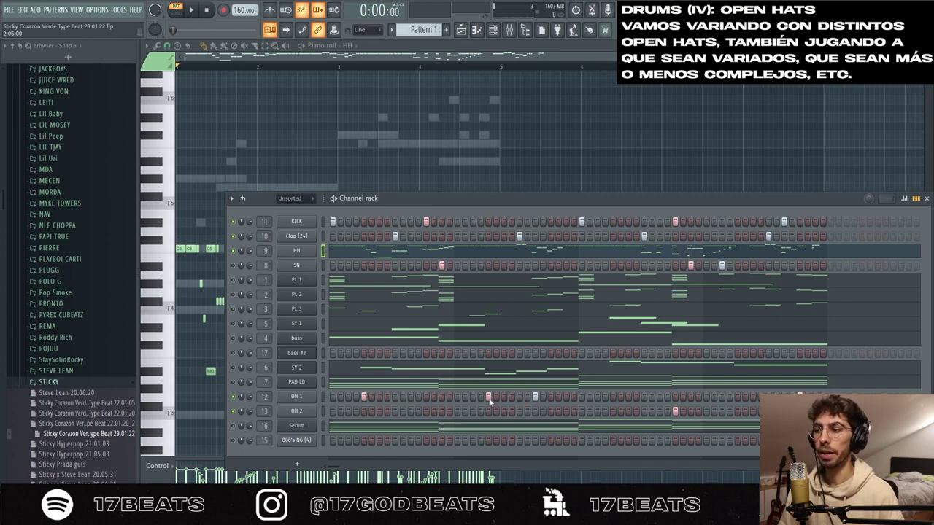
key("space")
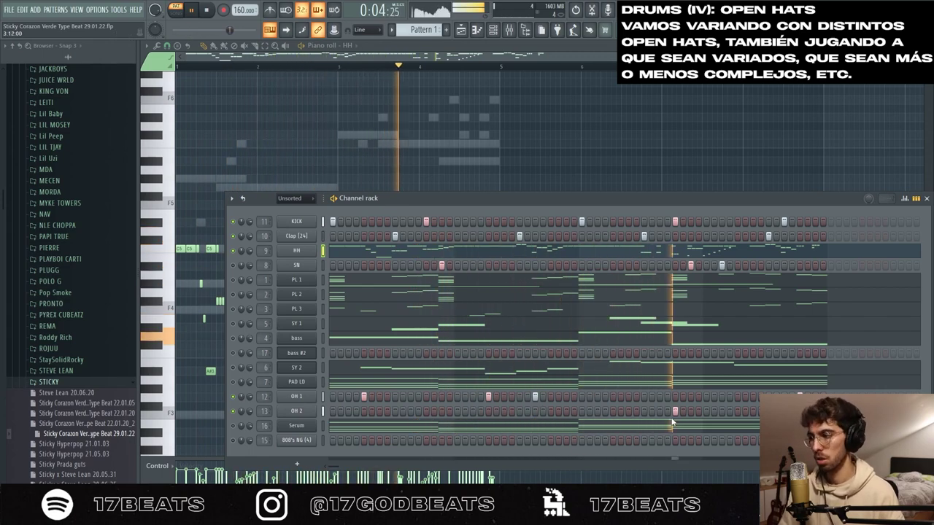
key("space")
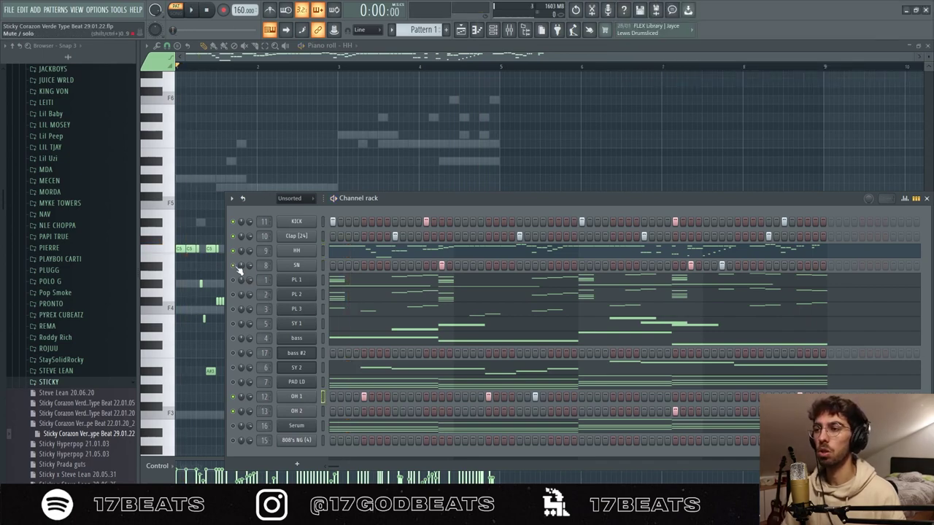
key("space")
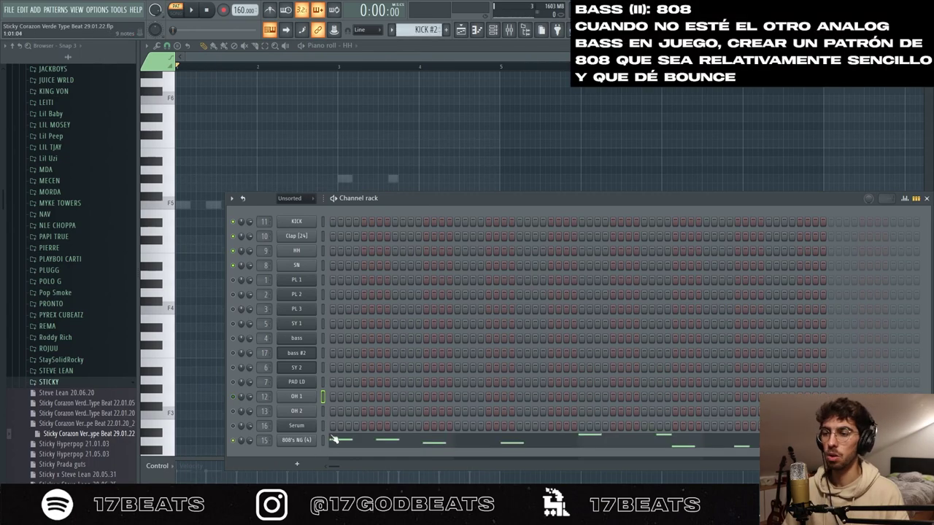
Open the 808's NG (4) notes of the KICK #2 pattern in the piano roll and play the 808 pattern.
left_click(339, 440)
key("space")
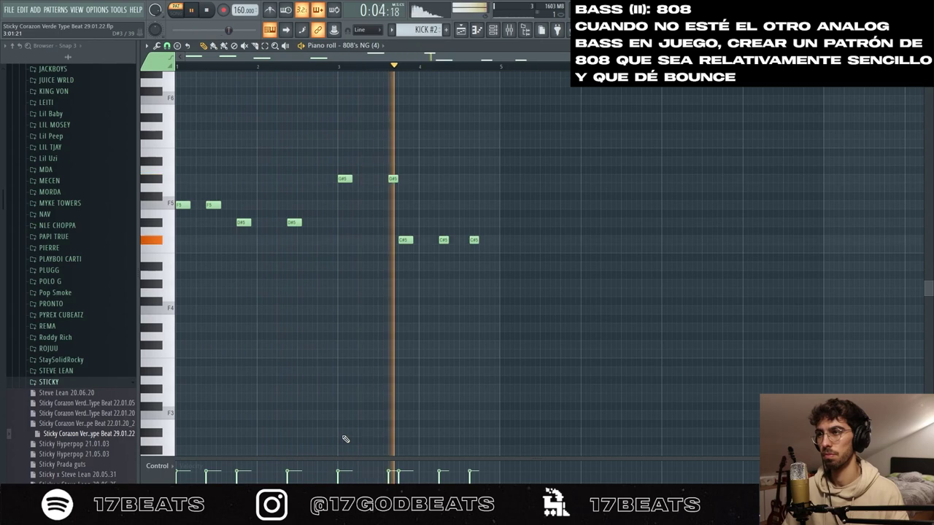
key("space")
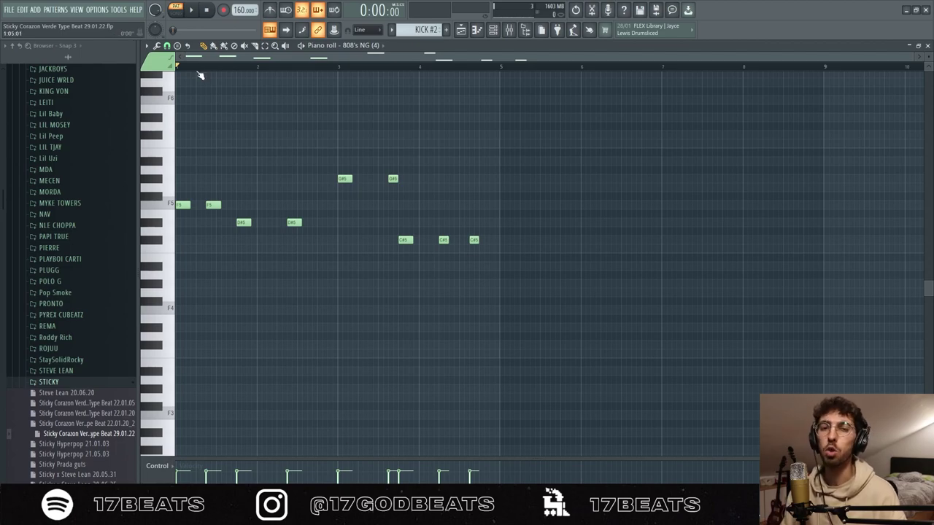
Check the Love Philter automation clips in the playlist and the Master track's effects in the mixer, and return to the playlist.
key("F5")
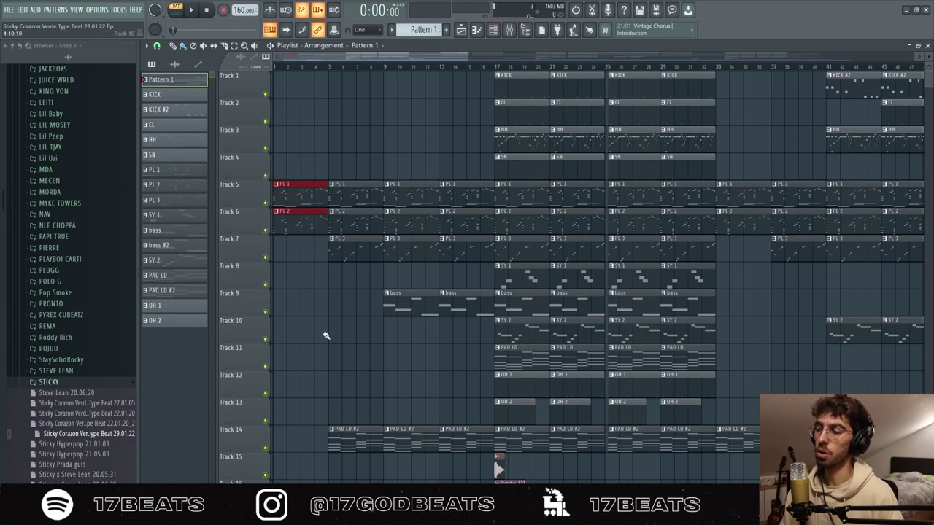
scroll(326, 336, "down", 5)
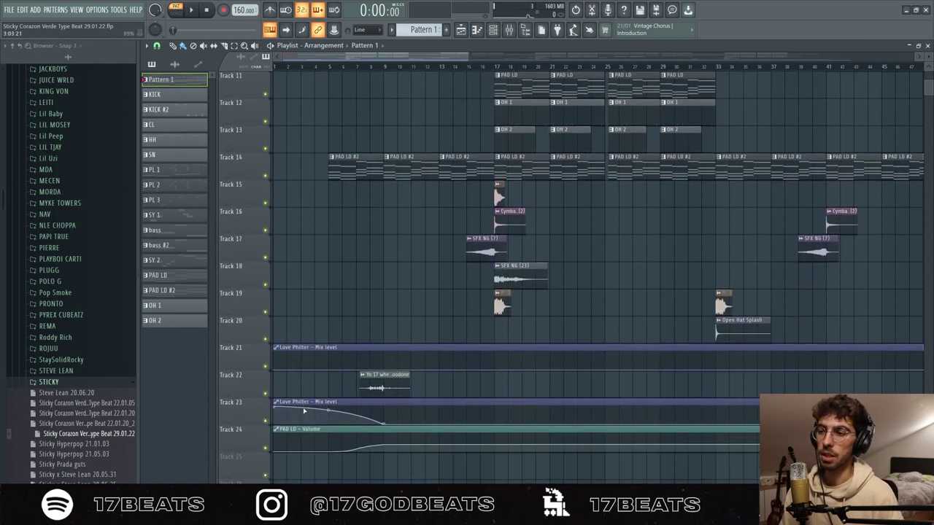
left_click(509, 30)
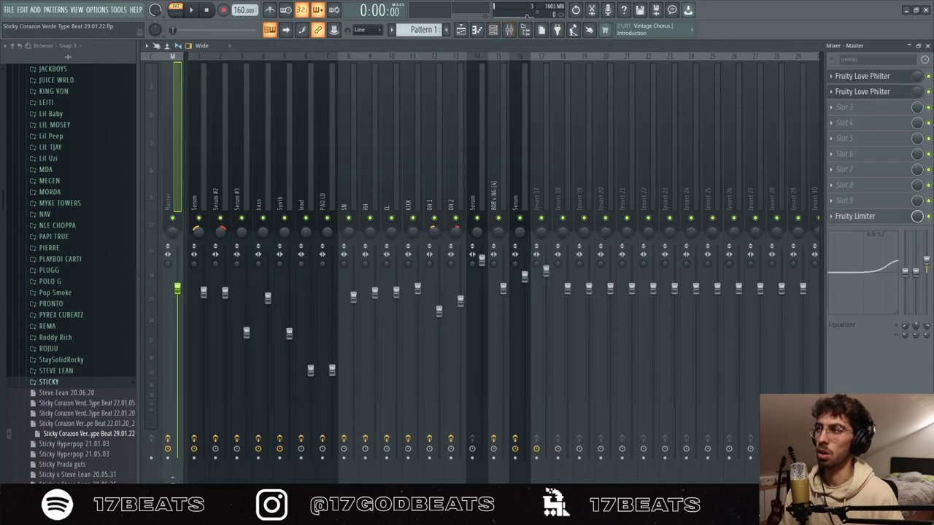
left_click(461, 30)
Play the song from the start and examine the PL 3 and PAD LD #2 entries and the transition effects around bar 17.
key("space")
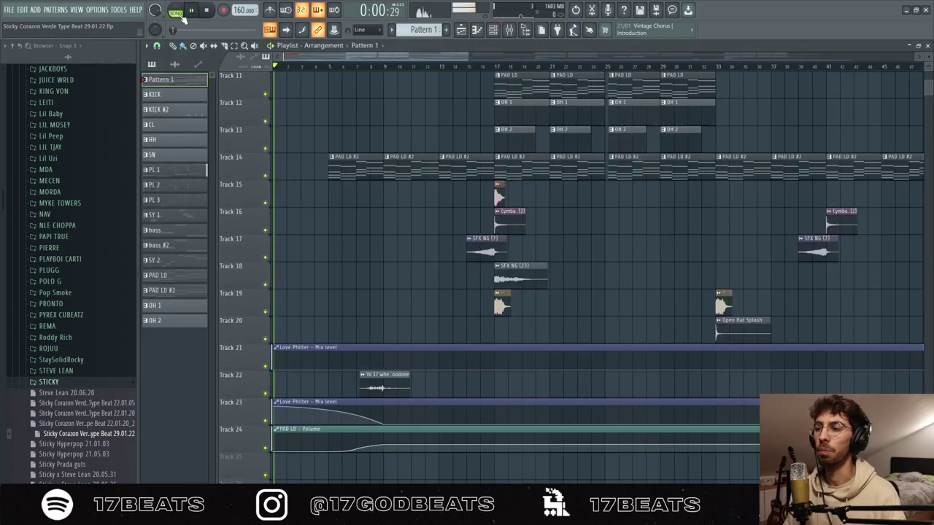
scroll(436, 306, "up", 3)
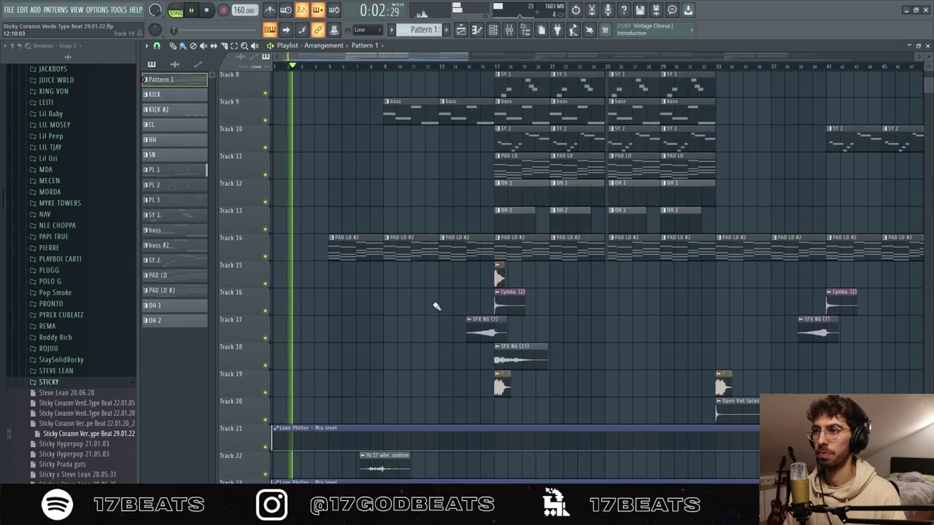
left_click(344, 145)
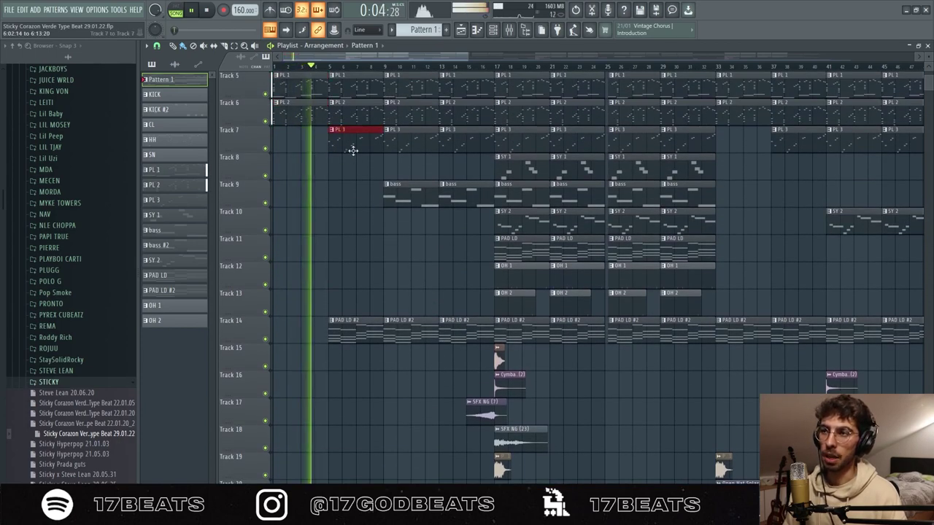
left_click(357, 330)
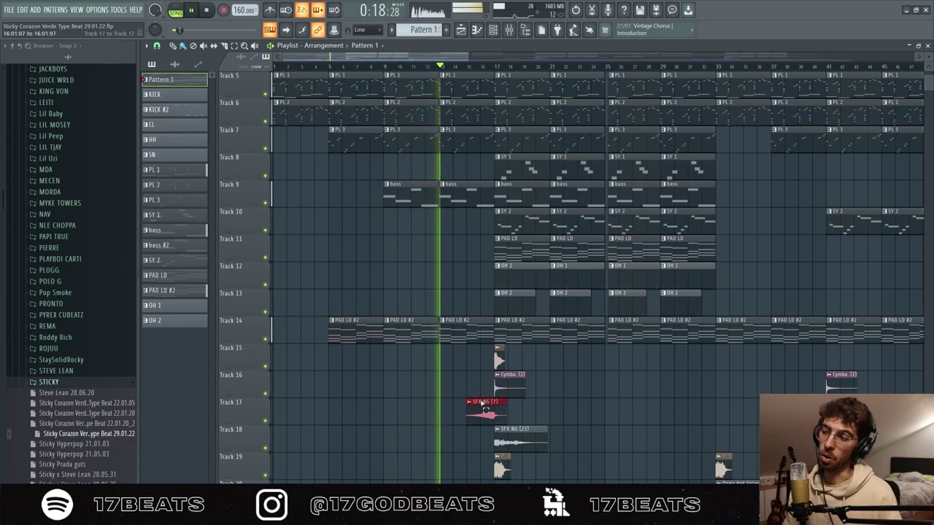
left_click_drag(496, 346, 523, 347)
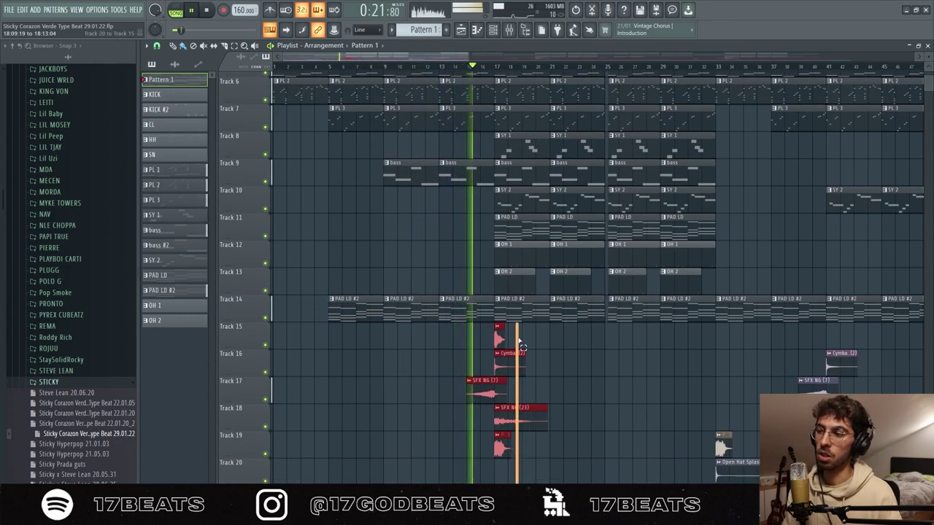
left_click(554, 394)
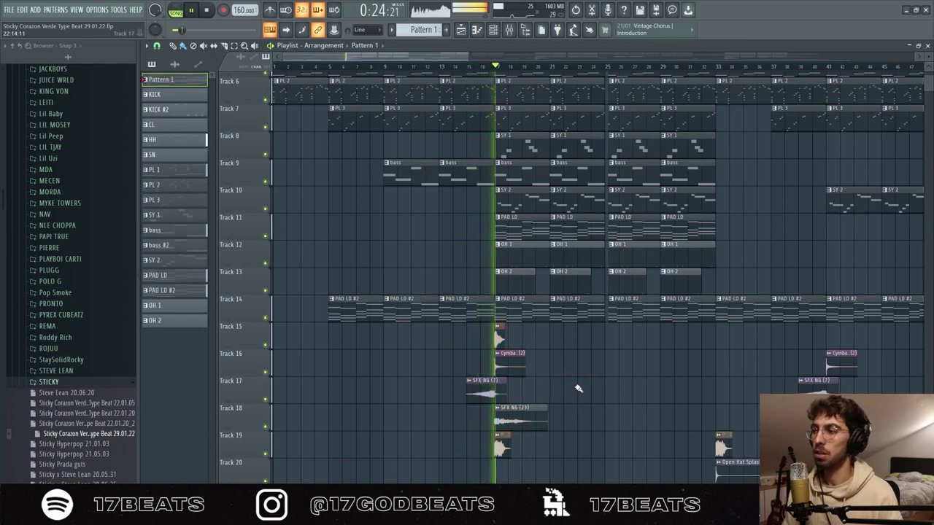
scroll(580, 383, "up", 4)
scroll(583, 375, "up", 1)
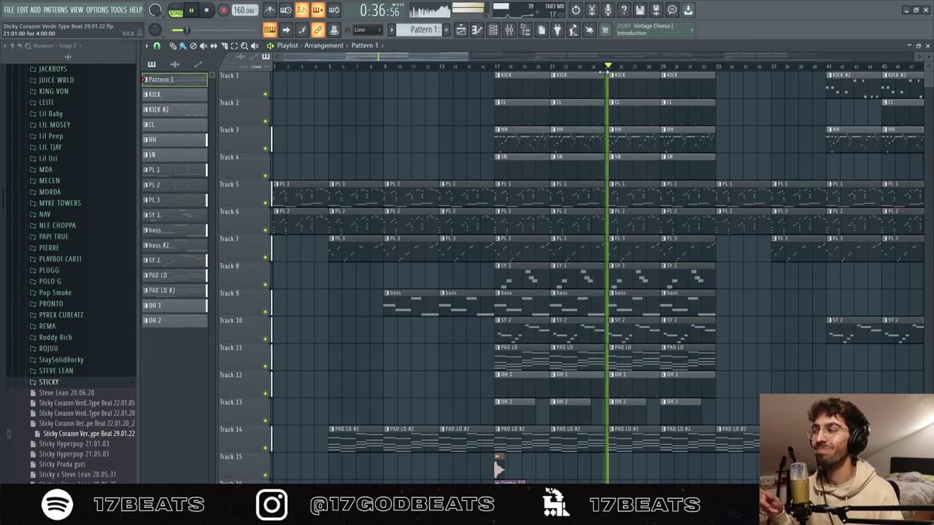
Play the arrangement from bar 33 and highlight the PL 1 and PL 2 clips of that section.
key("space")
scroll(511, 67, "down", 3)
left_click(482, 67)
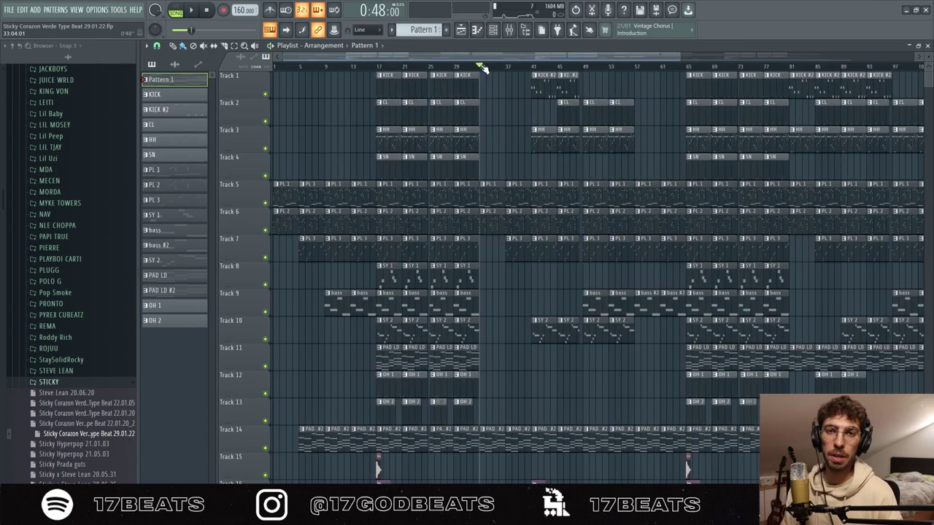
key("space")
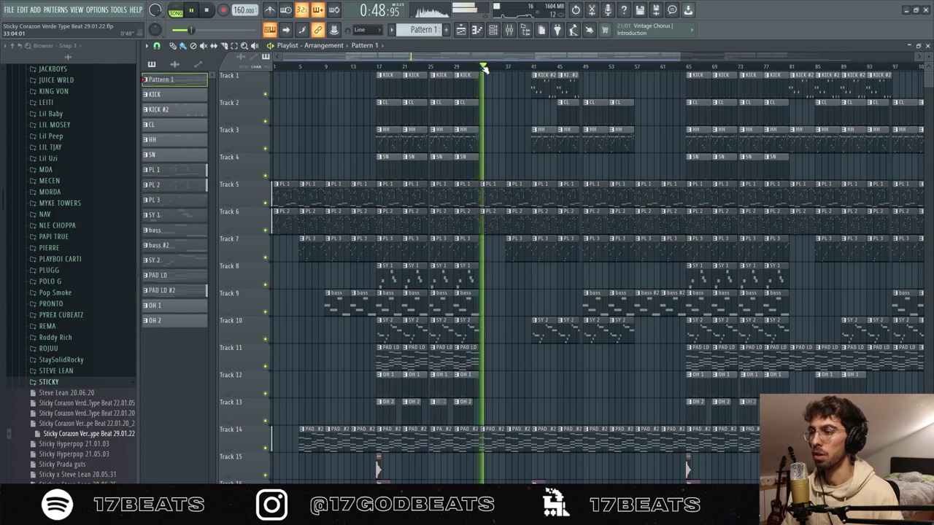
scroll(481, 467, "down", 3)
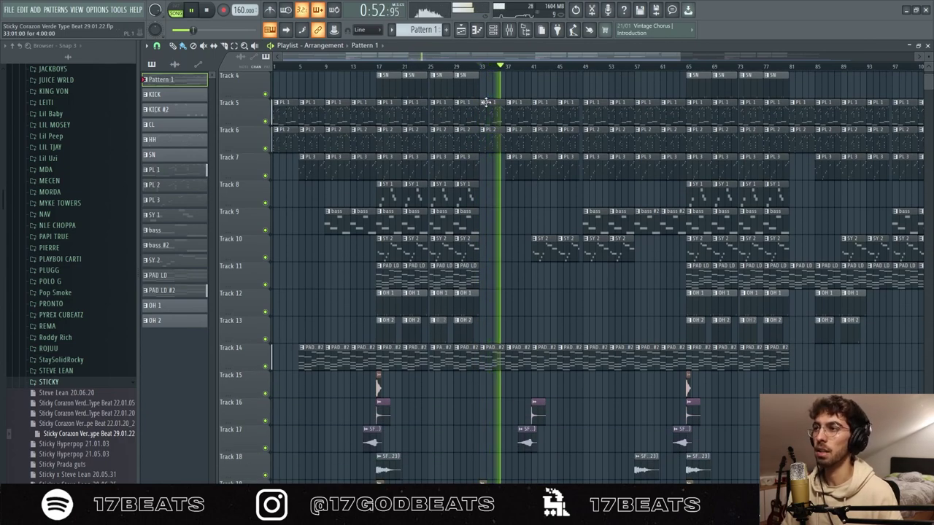
left_click_drag(483, 100, 501, 135)
key("space")
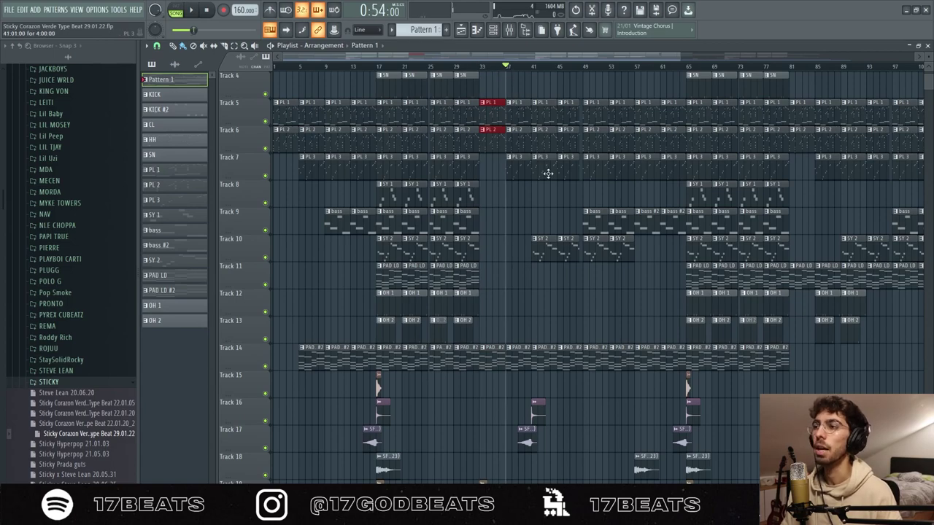
Resume playback from bar 37 and examine the riser and cymbal clips leading into the KICK #2 section at bar 41.
key("space")
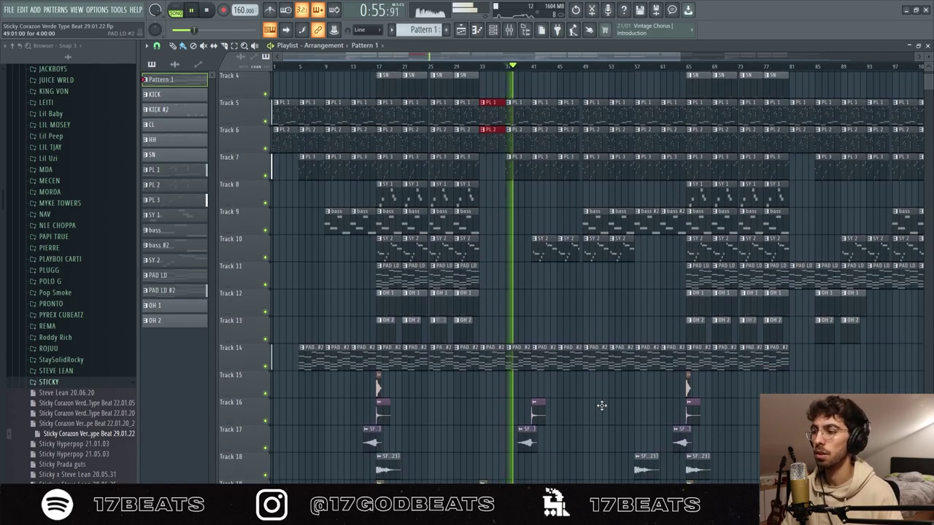
left_click(524, 433)
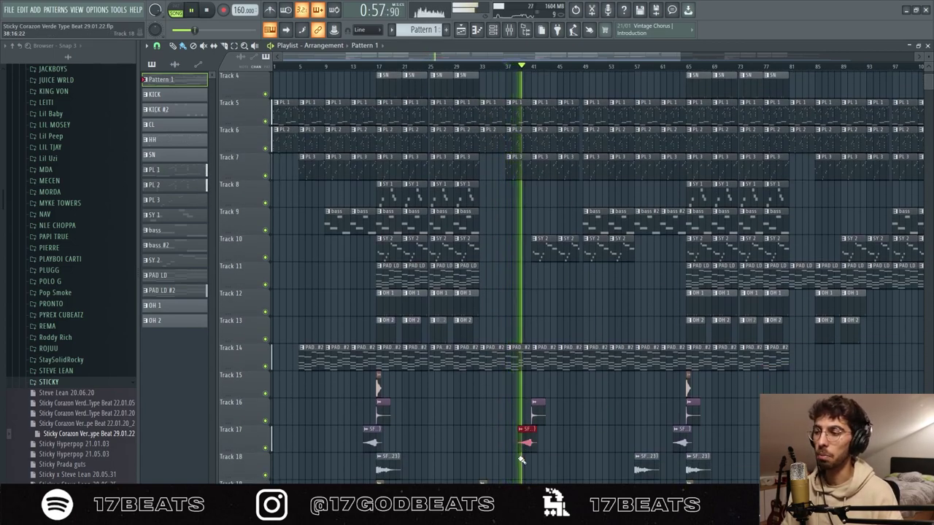
left_click(538, 402)
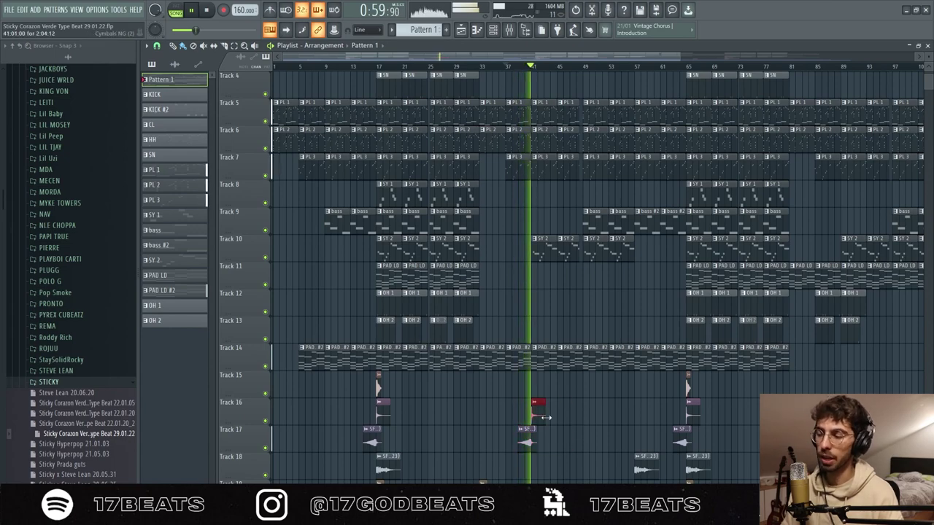
scroll(546, 417, "up", 1)
scroll(545, 409, "up", 1)
scroll(593, 94, "up", 1)
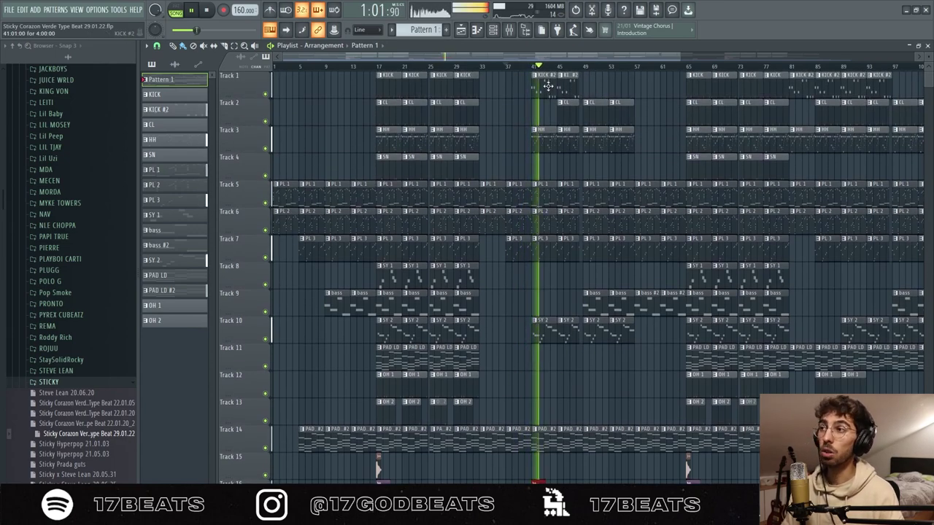
Zoom in on the section from bar 41 and play through to the bass clip at bar 49.
key("space")
scroll(545, 71, "up", 3)
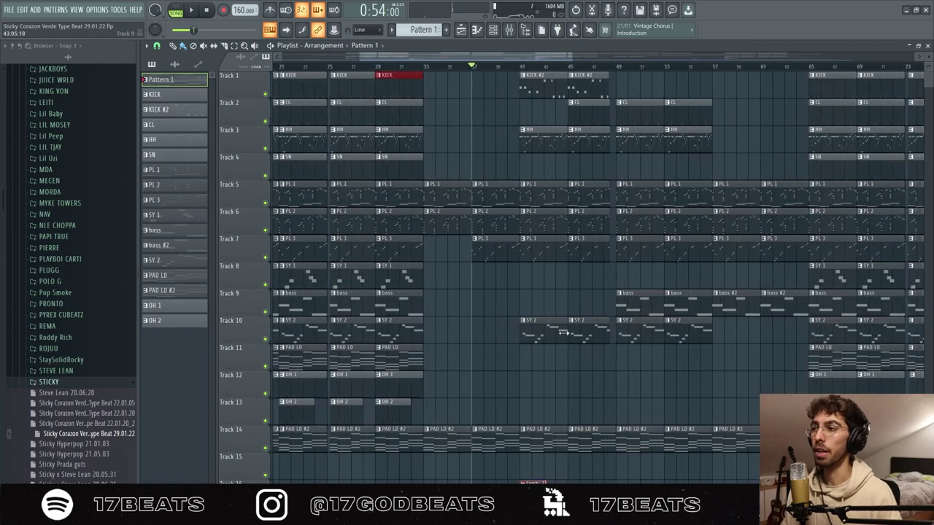
key("space")
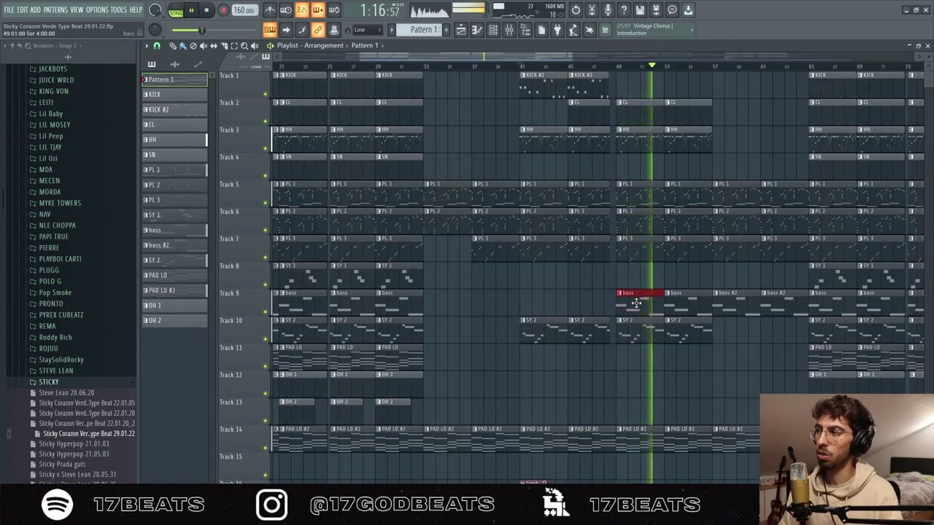
key("space")
Examine the bass #2 pattern's notes in the piano roll and its channel in the channel rack.
double_click(738, 312)
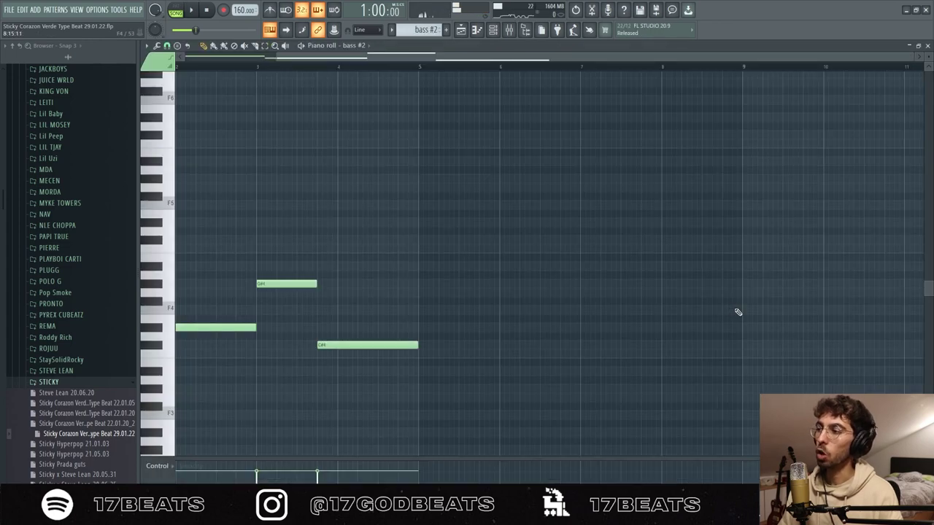
scroll(180, 67, "left", 2)
key("F6")
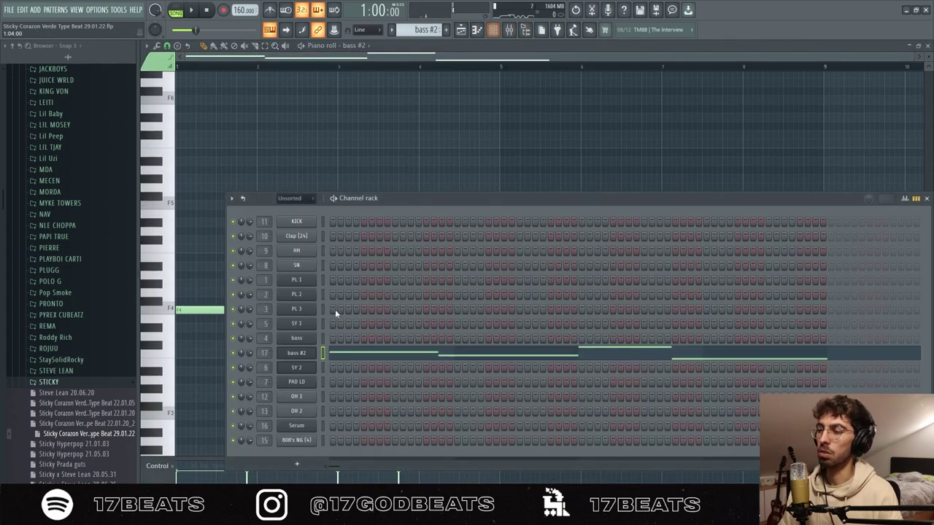
left_click(803, 129)
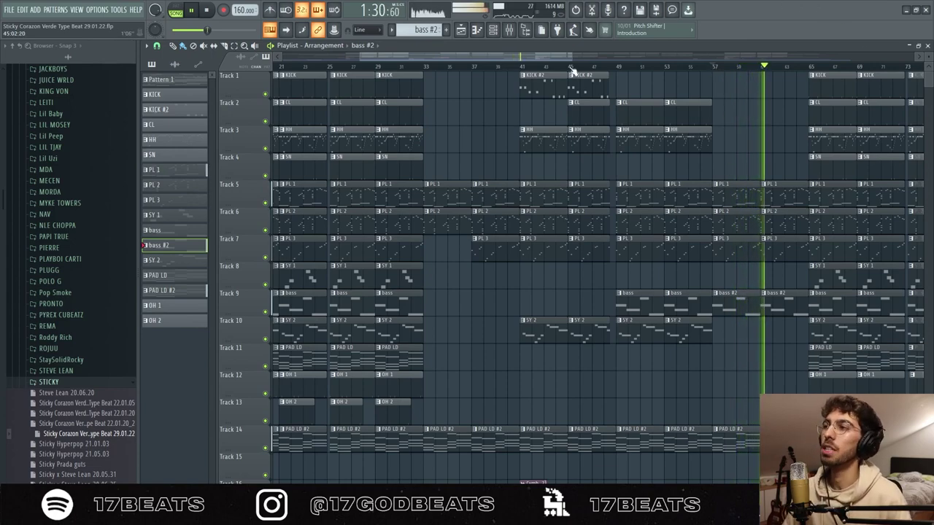
Examine the arrangement around the second drop at bar 65 and the following KICK #2 section while the song plays.
left_click_drag(605, 57, 708, 58)
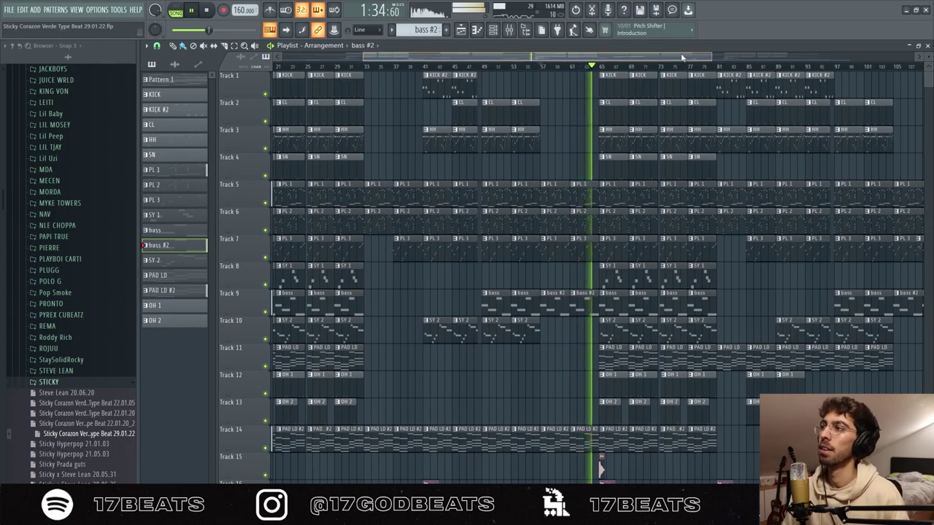
left_click_drag(677, 56, 703, 57)
scroll(708, 422, "down", 2)
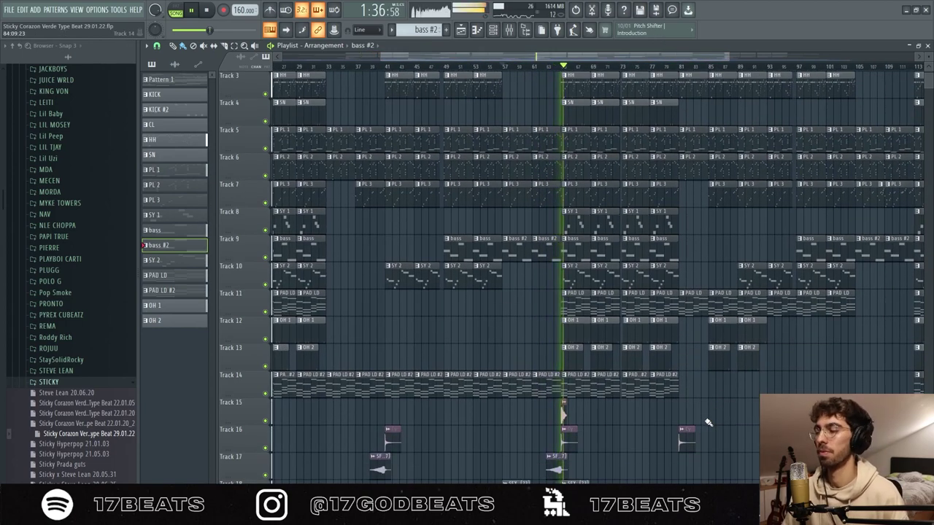
scroll(707, 422, "up", 2)
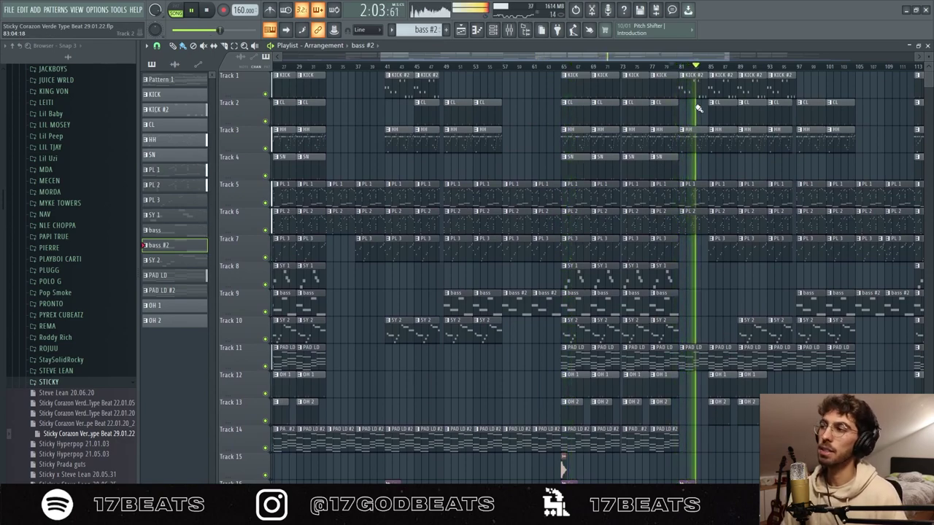
Highlight the PL 1 and PL 2 clips at bar 81 and the OH 1 clip at bar 85 during playback, then stop the song.
left_click_drag(705, 169, 698, 244)
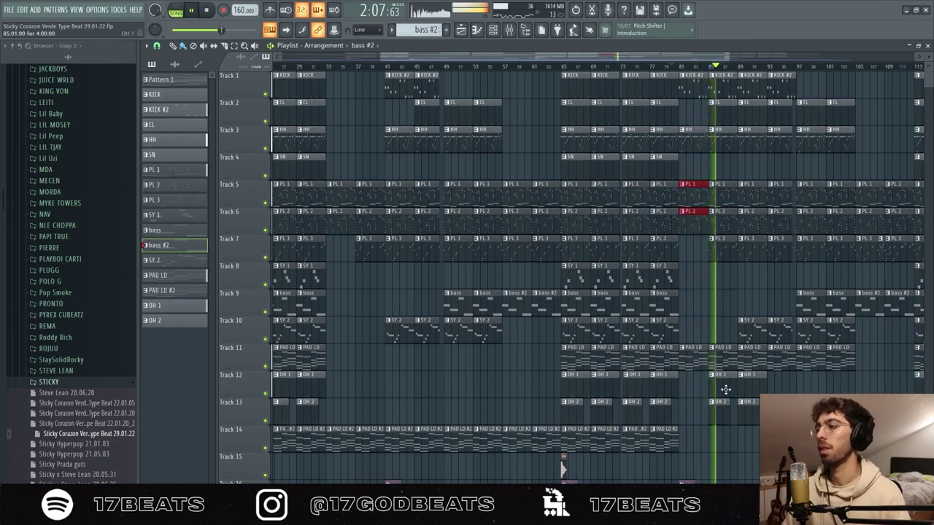
left_click_drag(725, 390, 722, 393)
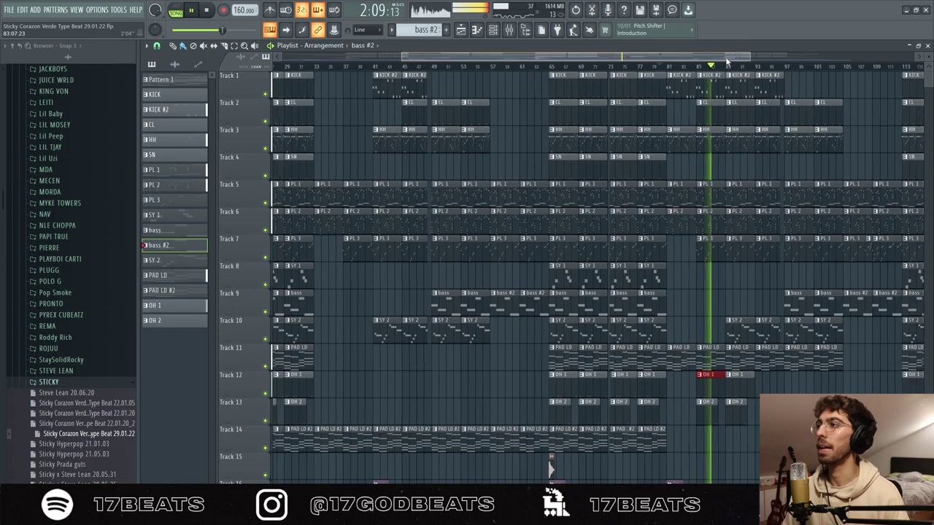
key("space")
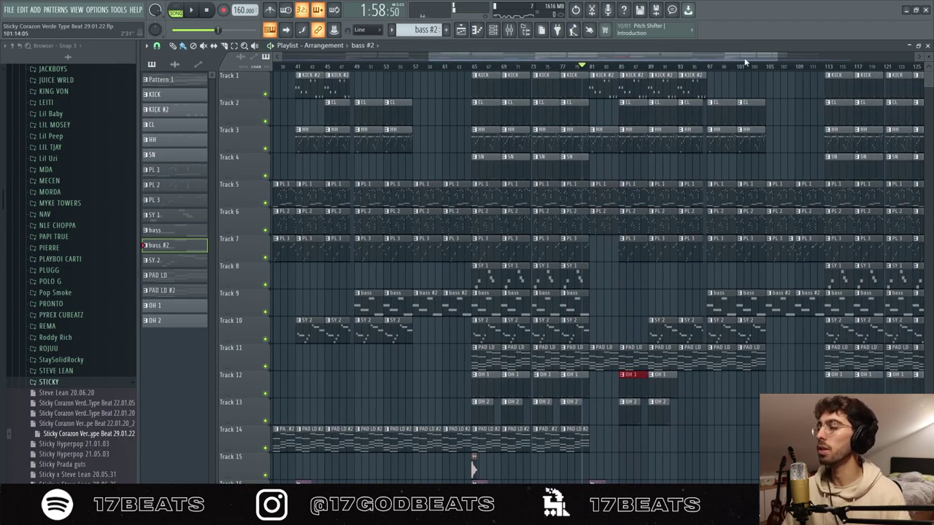
Play the song from bar 105 into the final drop at bar 113, examining the melody, bass #2, effect and automation clips, and stop playback.
left_click(768, 67)
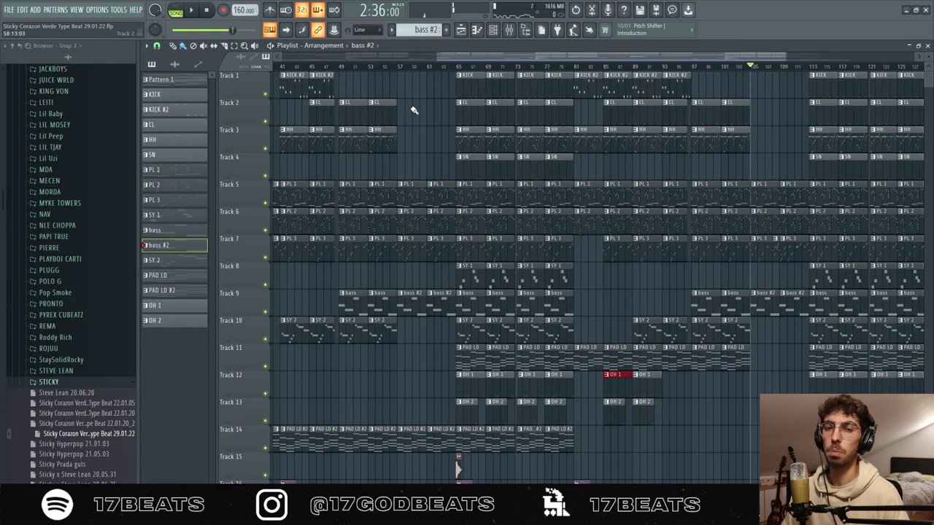
key("space")
scroll(730, 437, "down", 5)
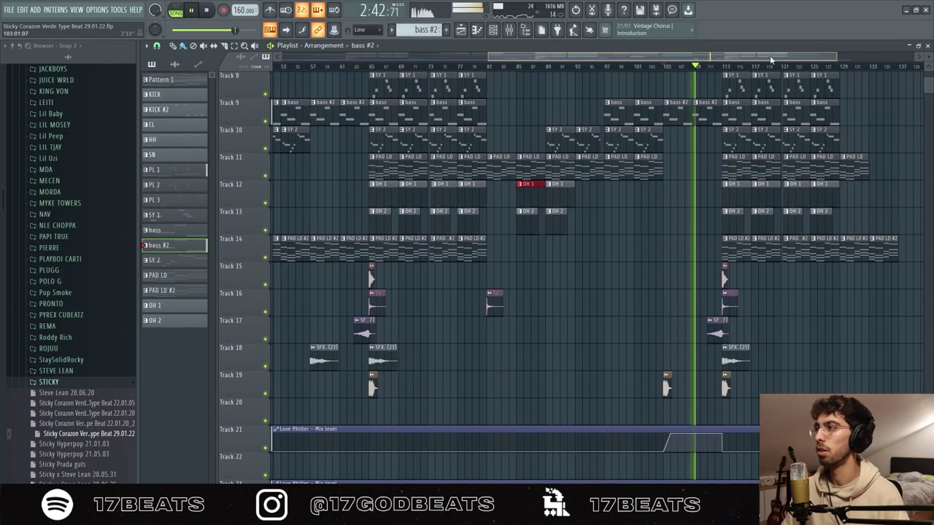
scroll(779, 356, "up", 4)
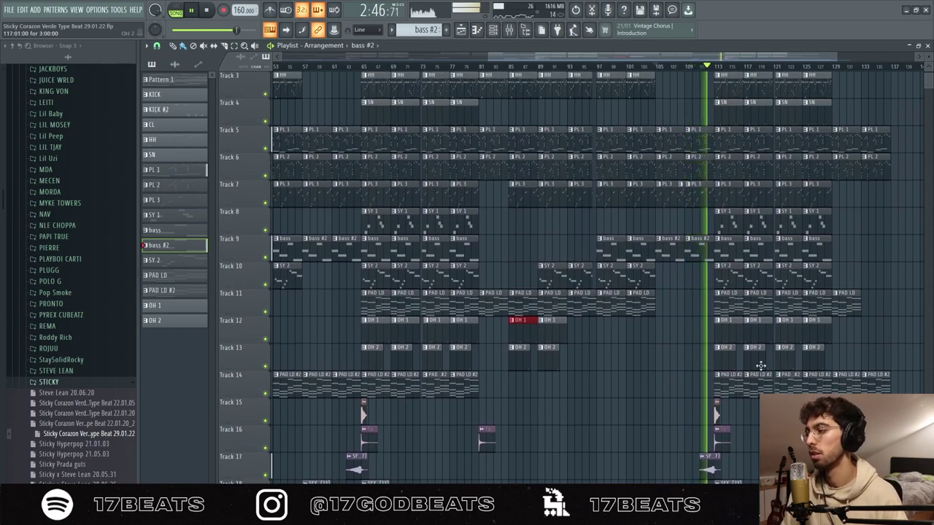
scroll(760, 365, "up", 2)
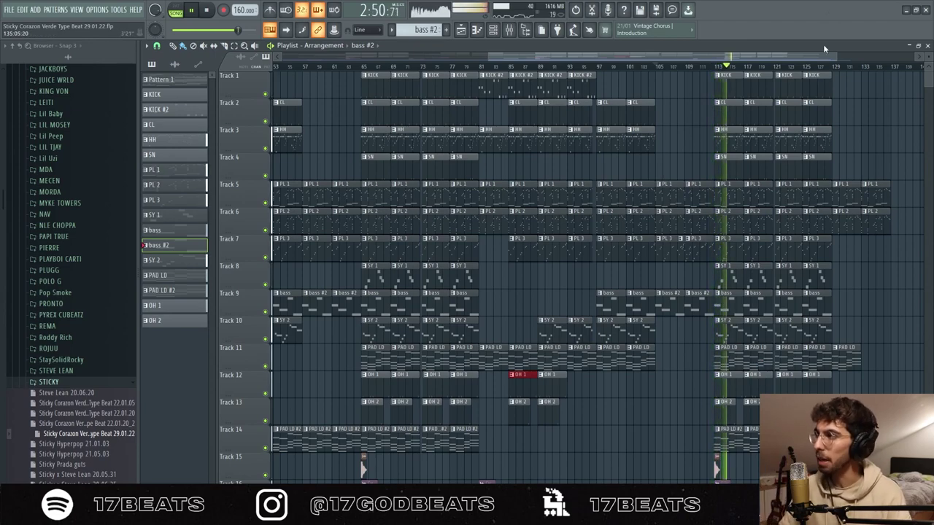
key("space")
scroll(746, 79, "down", 1)
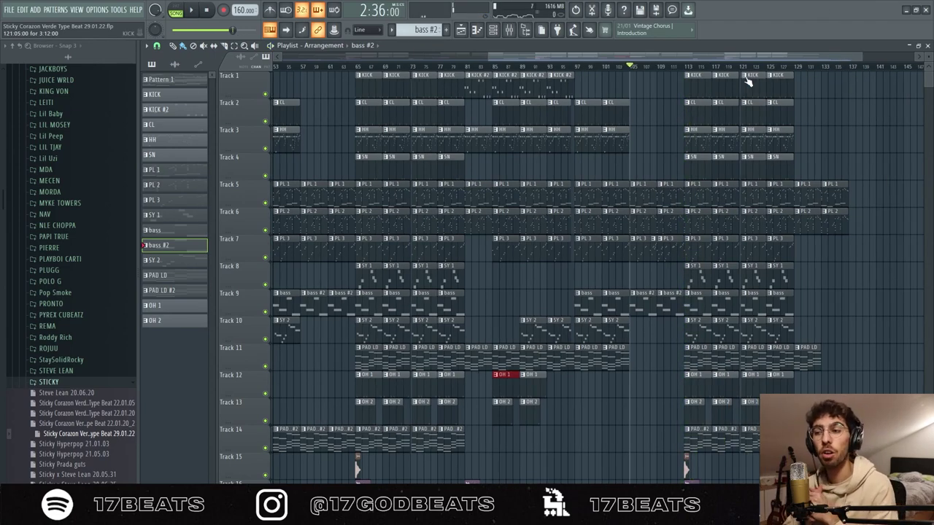